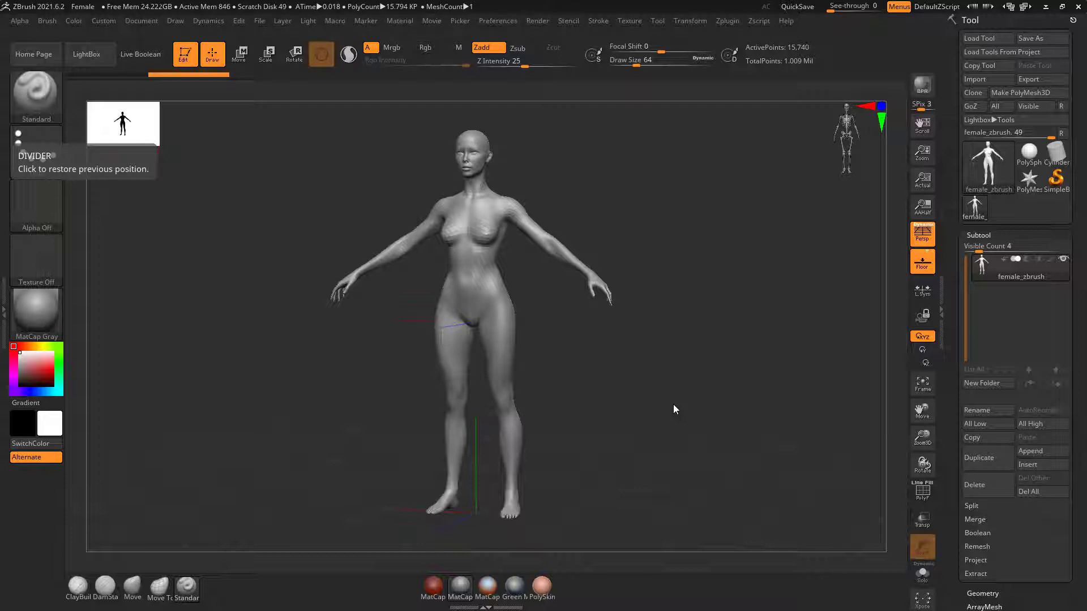
{"action": "left_click_drag", "start_coordinate": [615, 371], "coordinate": [414, 425]}
{"action": "left_click_drag", "start_coordinate": [649, 405], "coordinate": [584, 332]}
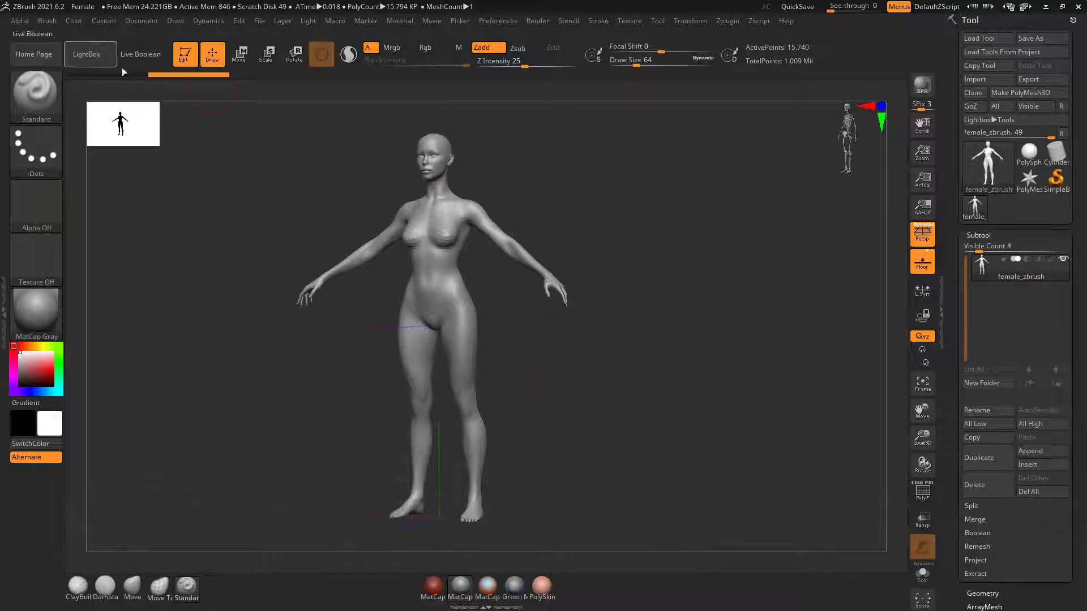
{"action": "left_click", "coordinate": [94, 56]}
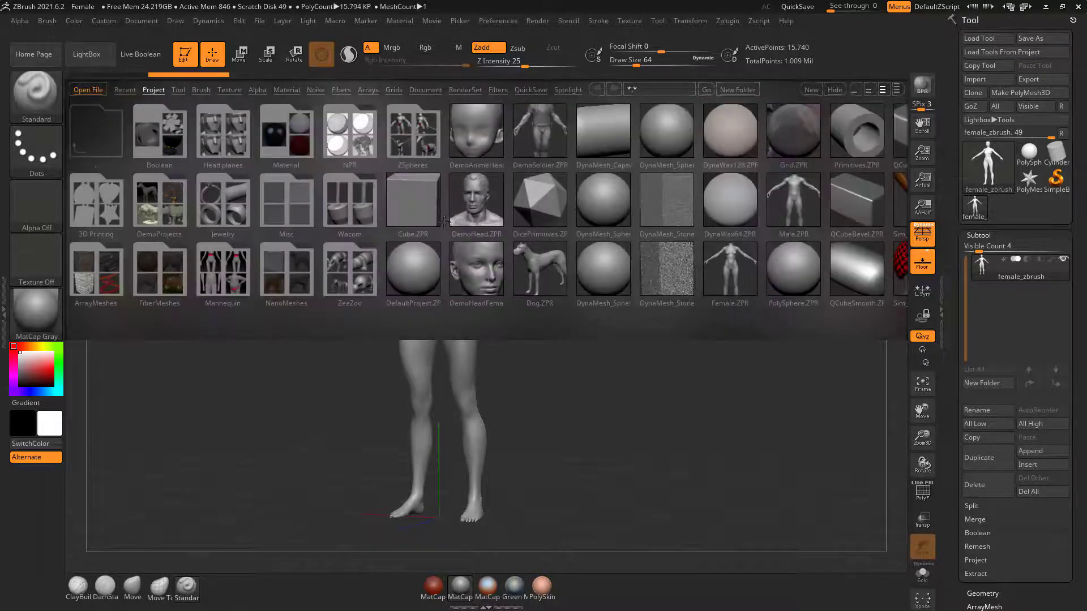
{"action": "left_click", "coordinate": [91, 56]}
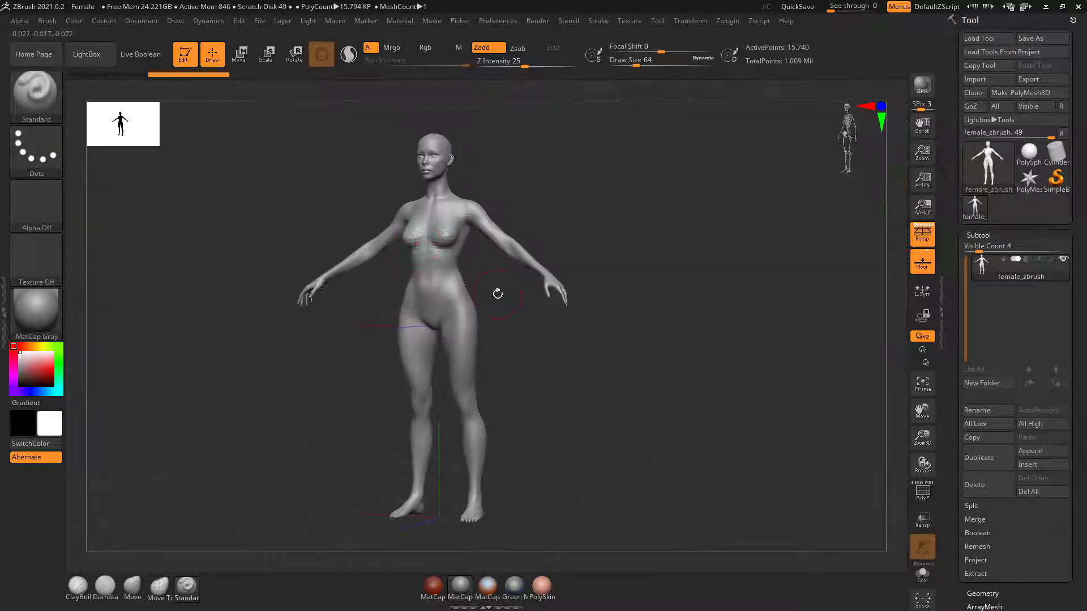
{"action": "left_click_drag", "start_coordinate": [498, 294], "coordinate": [573, 345]}
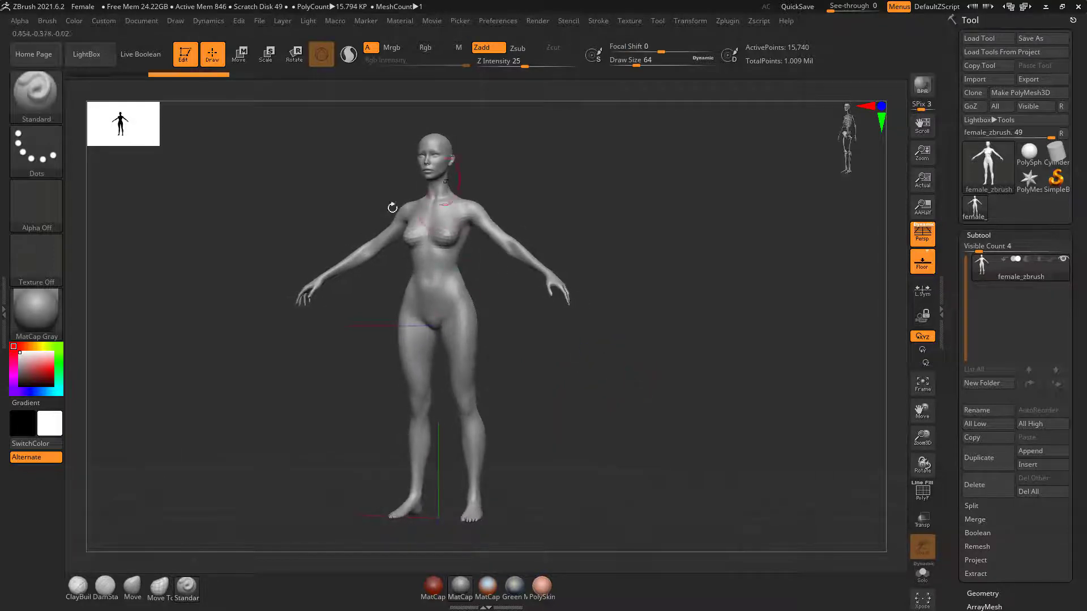
{"action": "left_click_drag", "start_coordinate": [526, 300], "coordinate": [570, 359]}
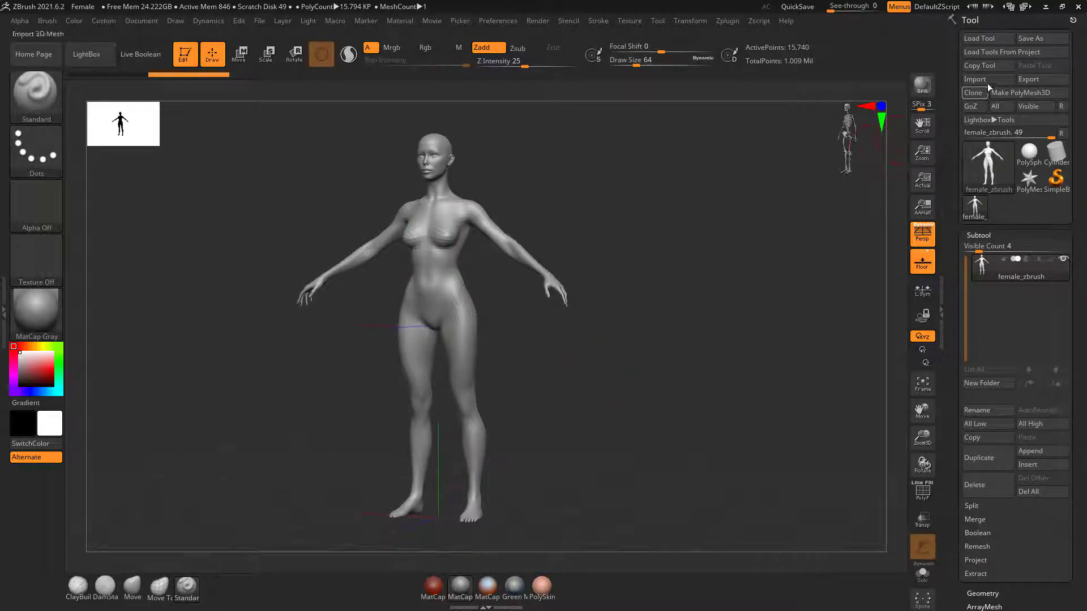
- Open the mesh export for the female figure in OBJ format, then cancel it
{"action": "left_click", "coordinate": [1028, 81]}
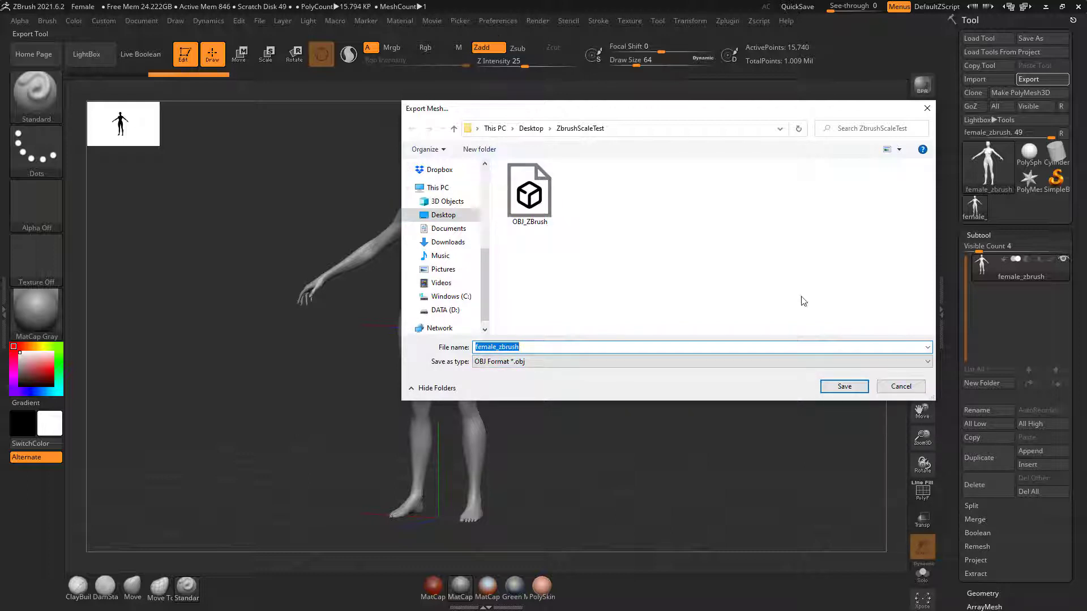
{"action": "left_click", "coordinate": [901, 387]}
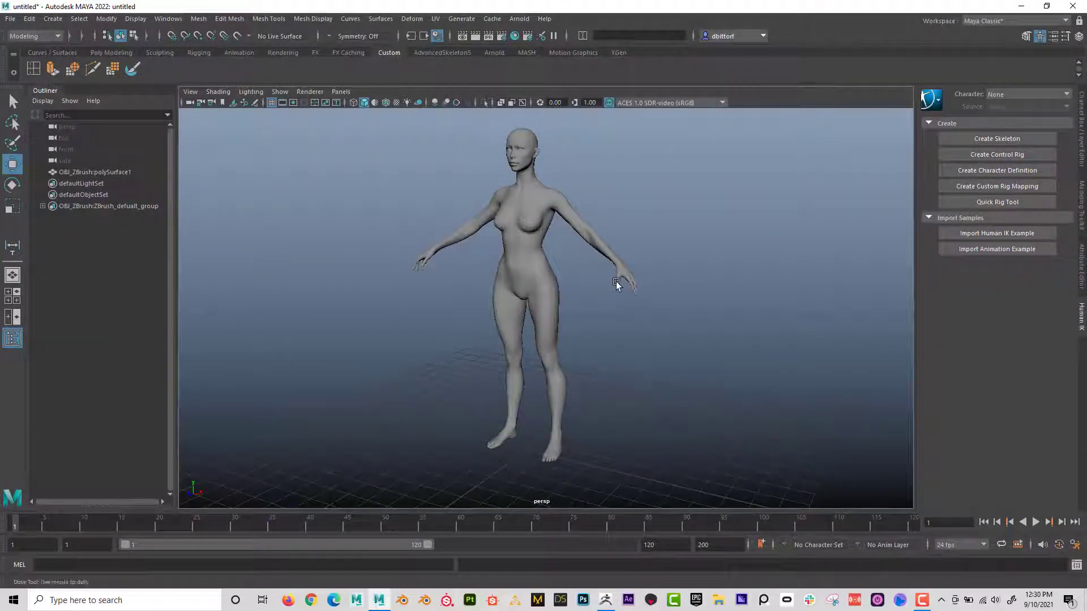
- Switch to Maya and show the imported female figure in the front orthographic view
{"action": "mouse_move", "coordinate": [615, 285]}
{"action": "left_mouse_down", "text": "alt"}
{"action": "mouse_move", "coordinate": [635, 273]}
{"action": "mouse_move", "coordinate": [578, 272]}
{"action": "mouse_move", "coordinate": [623, 279]}
{"action": "mouse_move", "coordinate": [606, 290]}
{"action": "left_mouse_up", "text": "alt"}
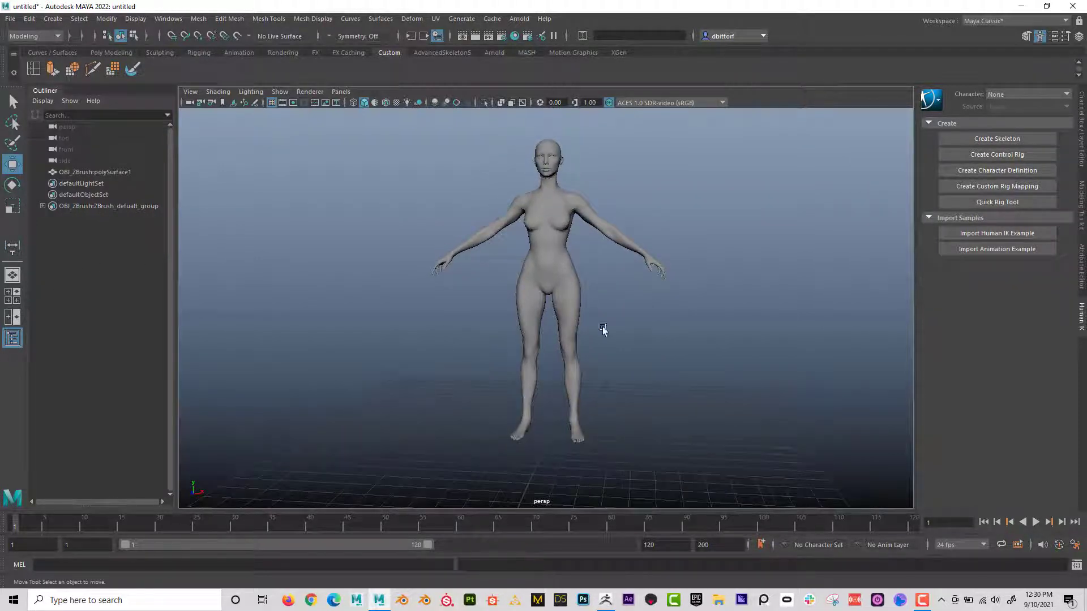
{"action": "left_click_drag", "start_coordinate": [636, 318], "coordinate": [566, 303], "text": "alt"}
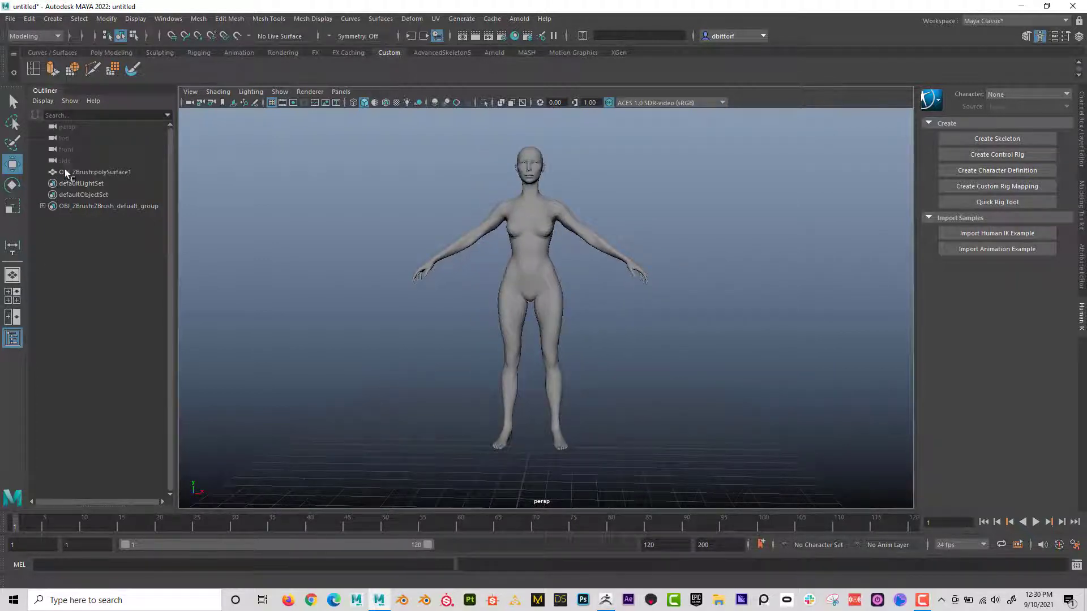
{"action": "left_click", "coordinate": [12, 296]}
{"action": "key", "text": "space"}
{"action": "scroll", "coordinate": [553, 259], "scroll_direction": "up", "scroll_amount": 6}
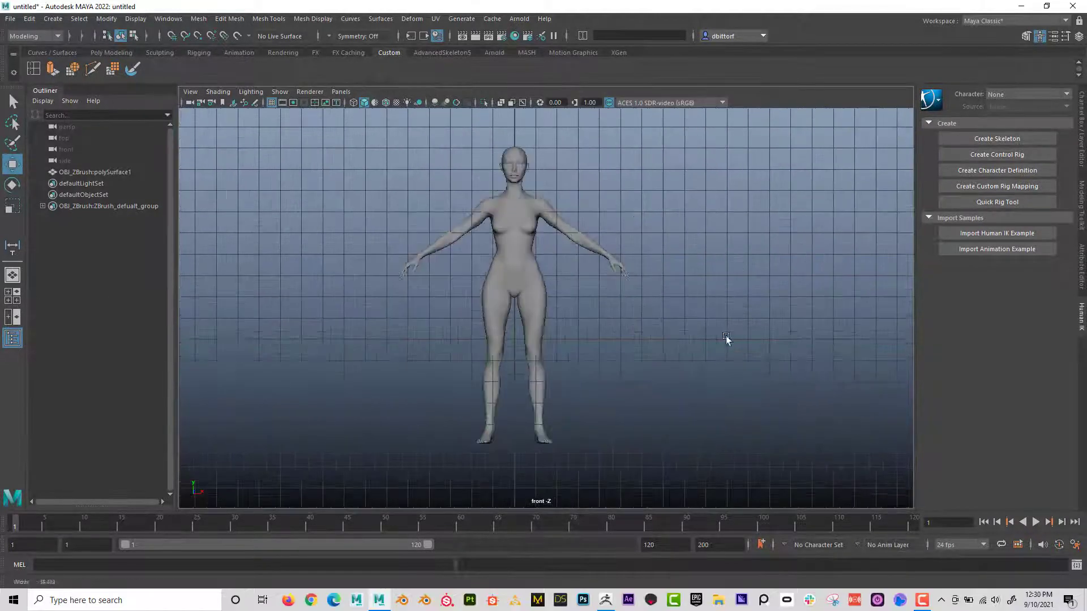
{"action": "scroll", "coordinate": [646, 304], "scroll_direction": "up", "scroll_amount": 2}
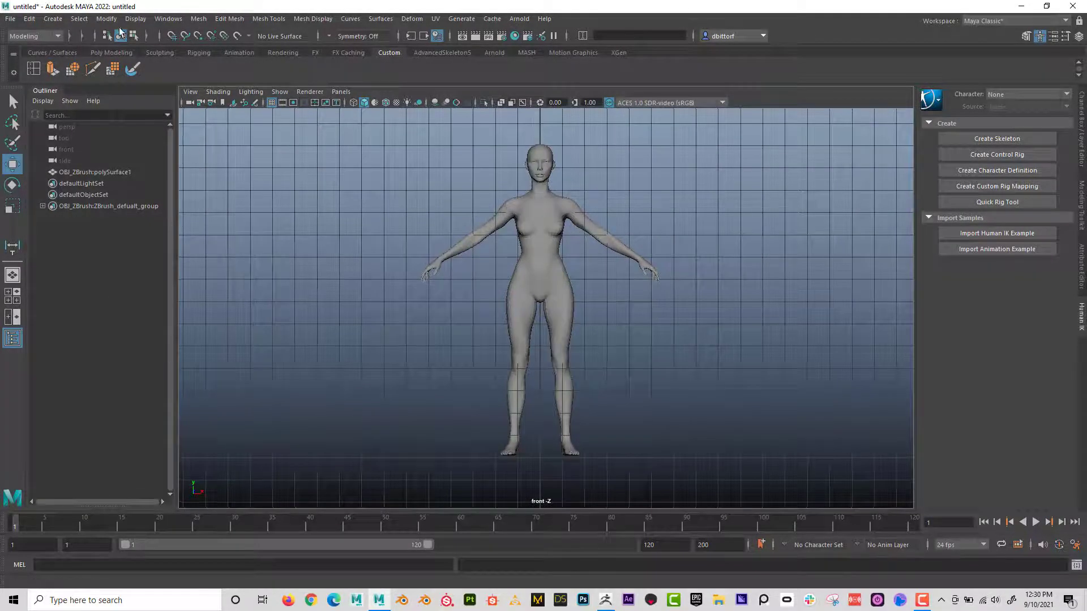
- Measure the figure's height with the Distance Tool, from the top of the head down to the feet
{"action": "left_click", "coordinate": [176, 20]}
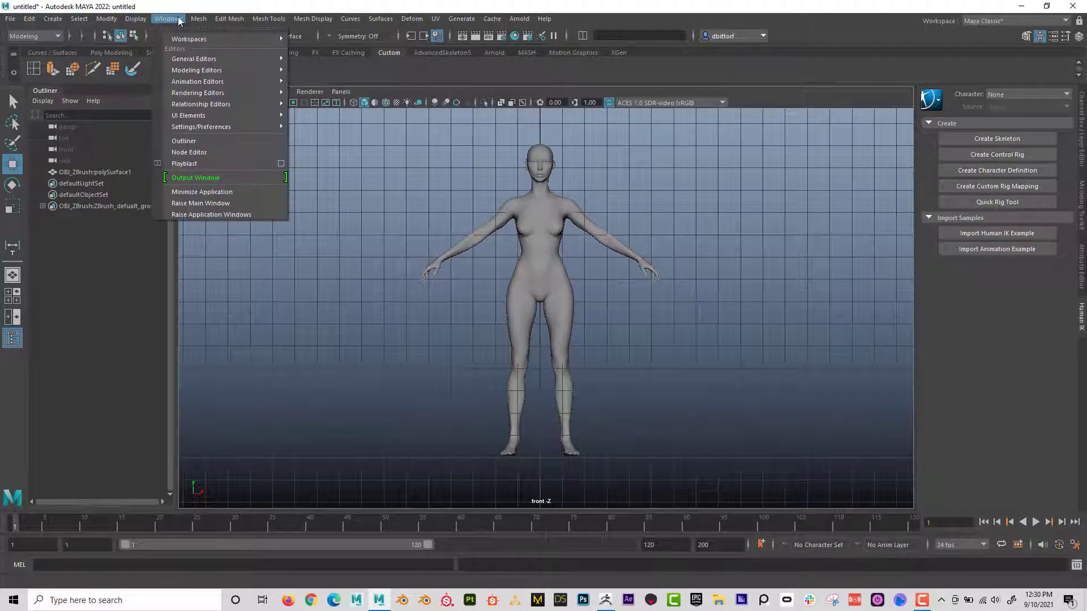
{"action": "mouse_move", "coordinate": [52, 19]}
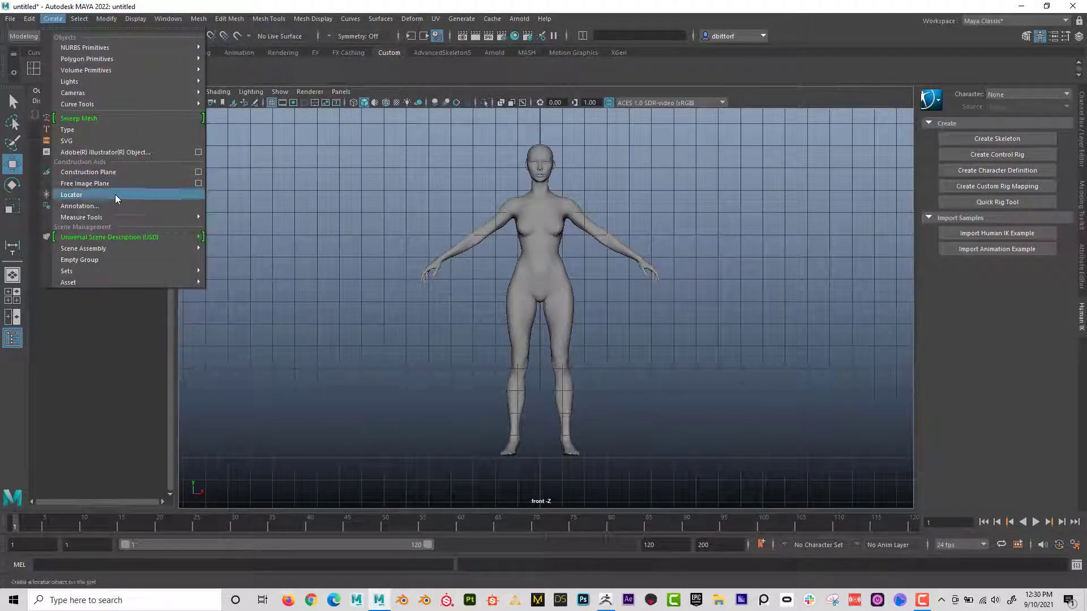
{"action": "mouse_move", "coordinate": [120, 218]}
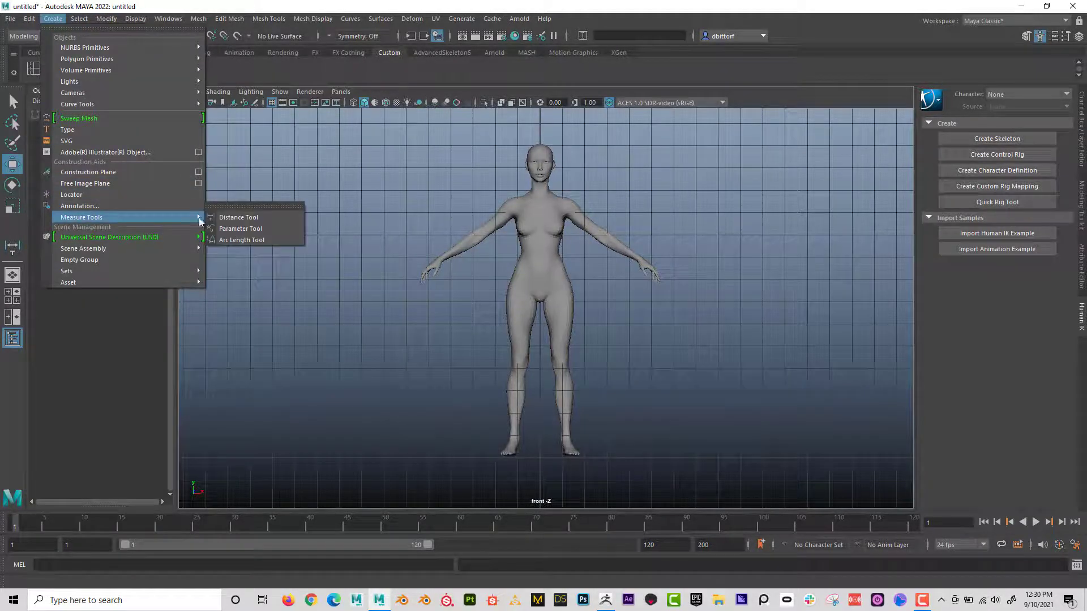
{"action": "left_click", "coordinate": [235, 219]}
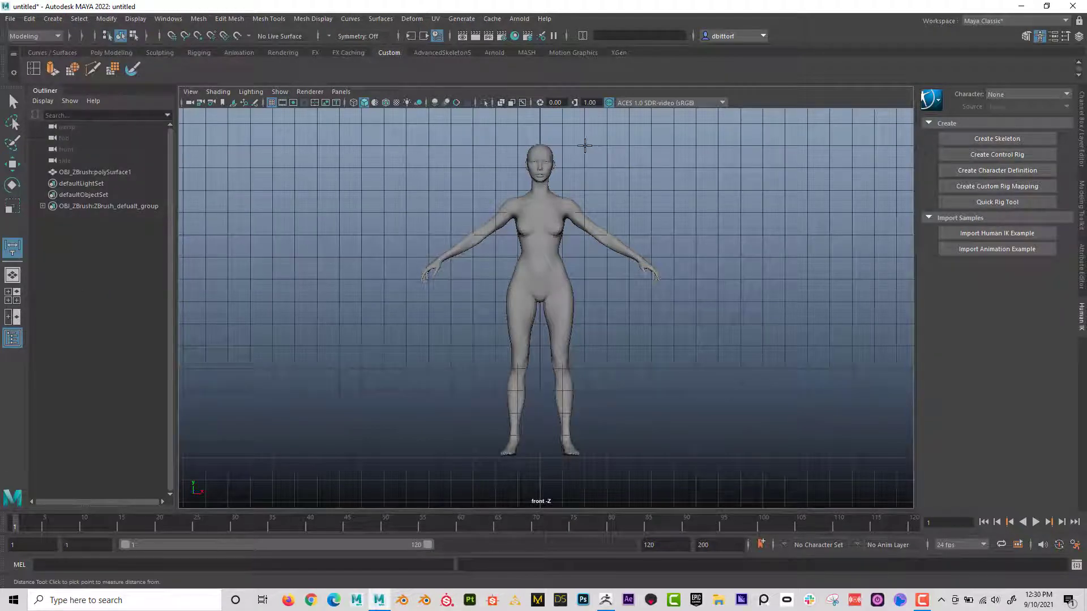
{"action": "left_click", "coordinate": [584, 146]}
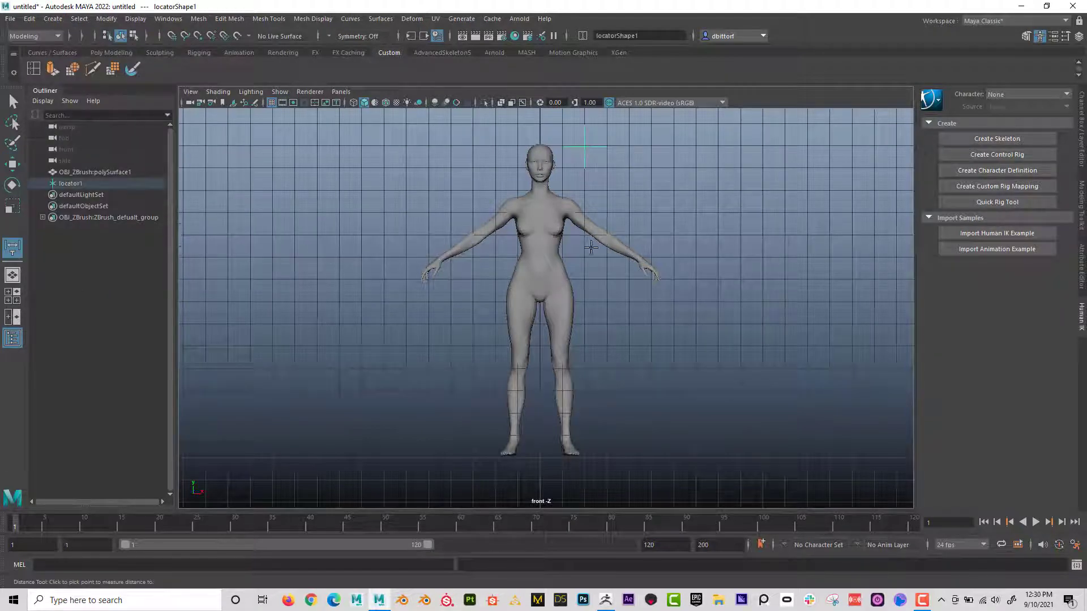
{"action": "left_click", "coordinate": [584, 455]}
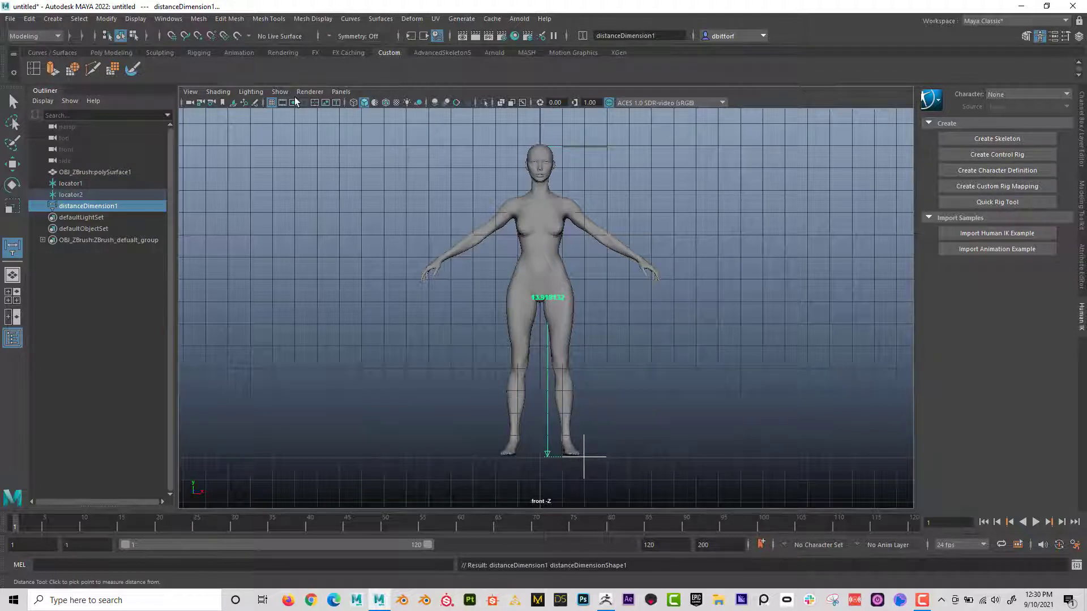
- Set the linear working units to foot in the general application settings
{"action": "left_click", "coordinate": [167, 19]}
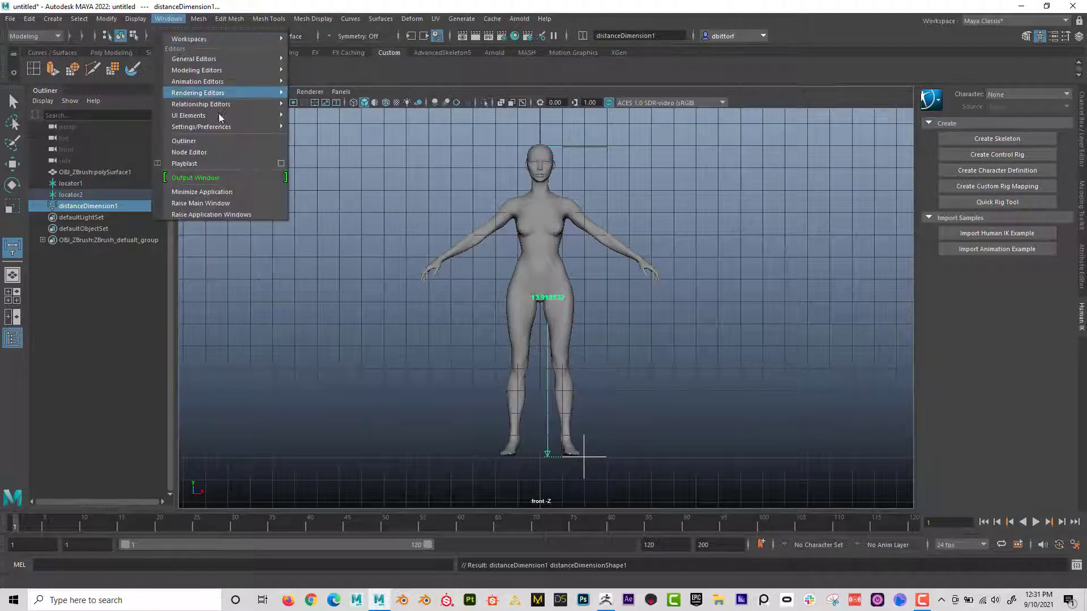
{"action": "mouse_move", "coordinate": [226, 127]}
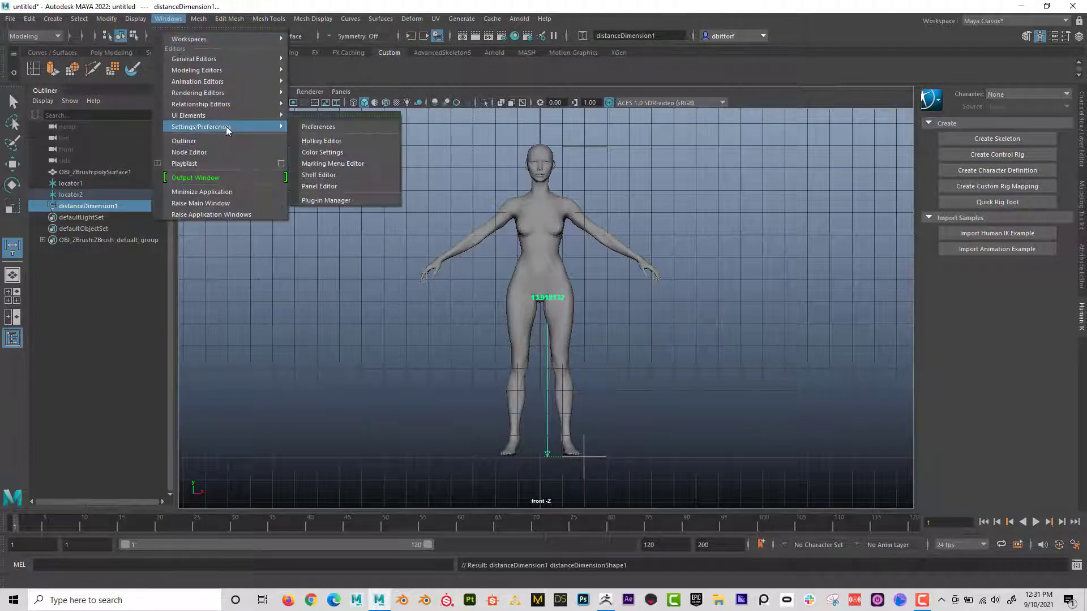
{"action": "left_click", "coordinate": [331, 128]}
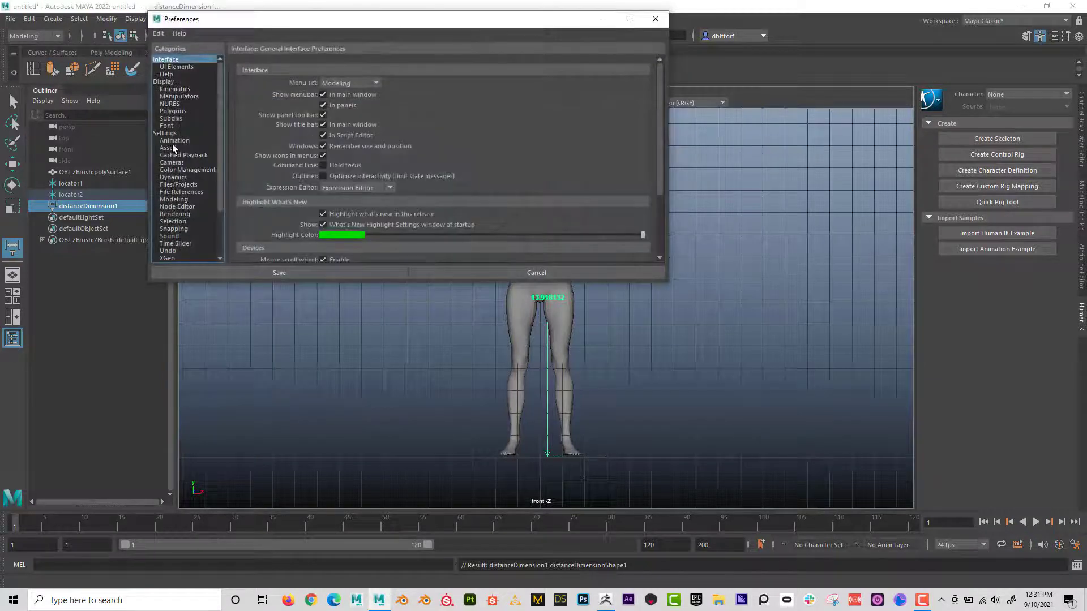
{"action": "left_click", "coordinate": [170, 134]}
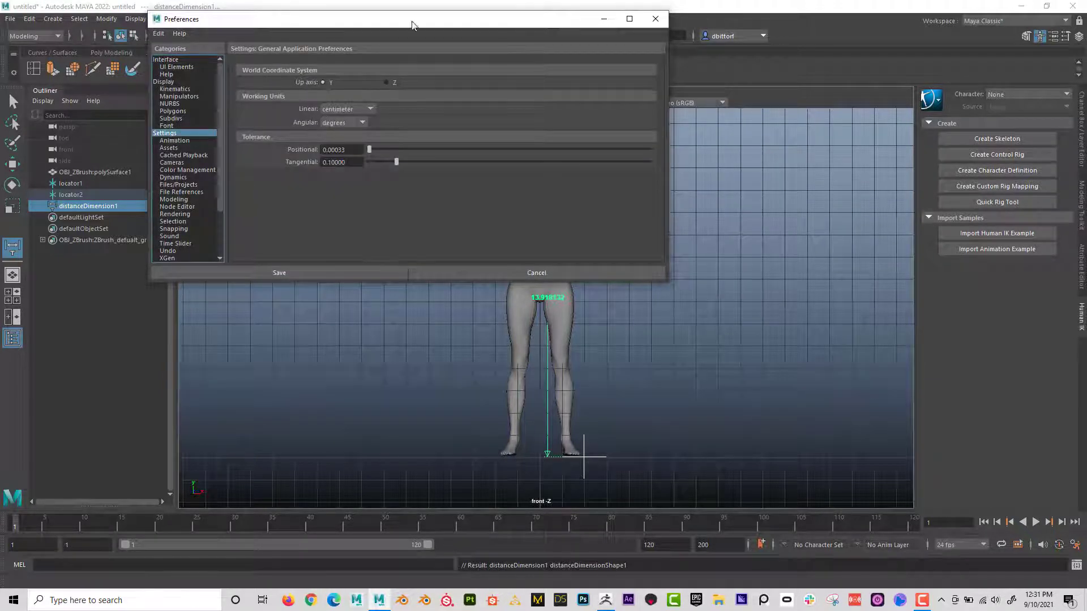
{"action": "left_click_drag", "start_coordinate": [424, 24], "coordinate": [809, 50]}
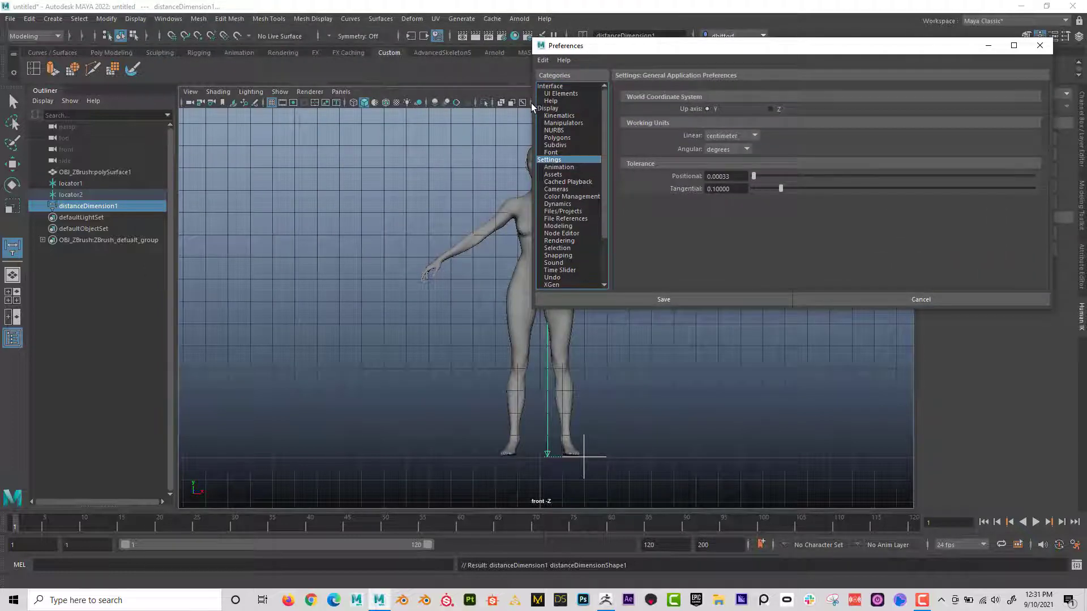
{"action": "left_click_drag", "start_coordinate": [532, 103], "coordinate": [672, 103]}
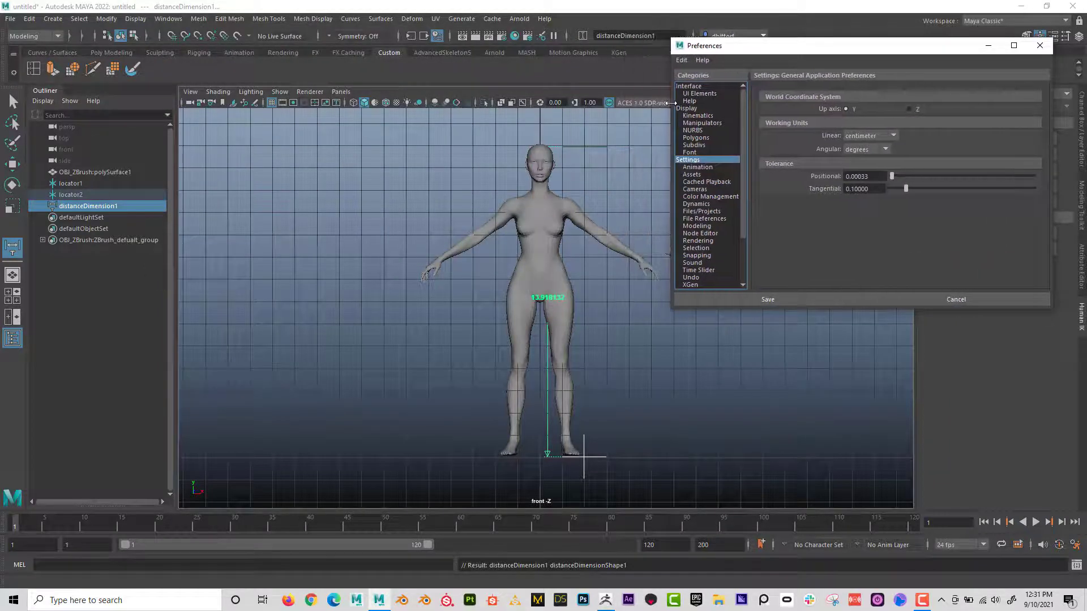
{"action": "left_click", "coordinate": [893, 136]}
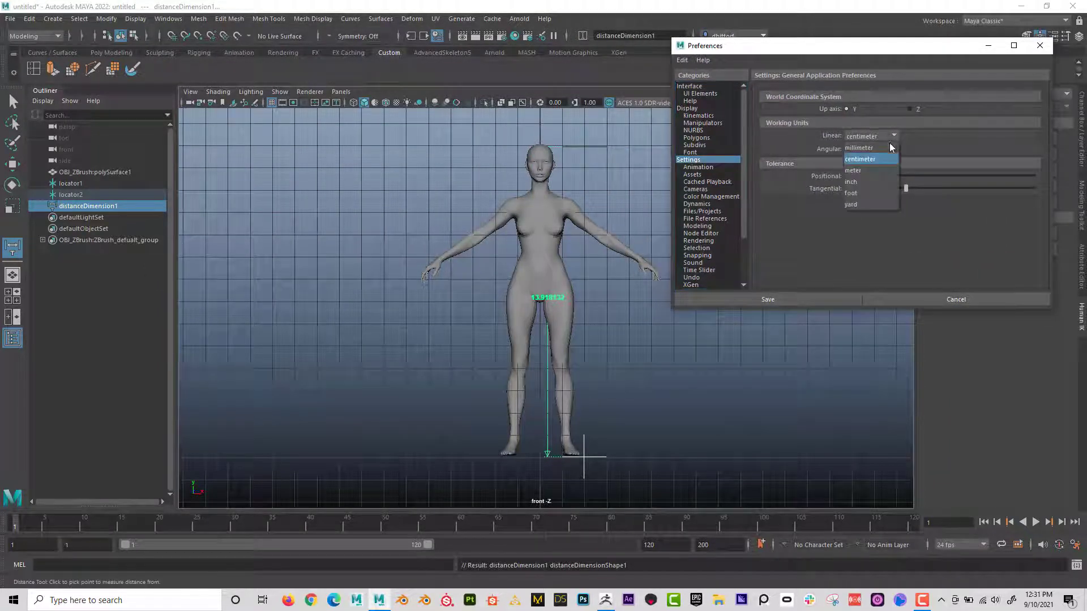
{"action": "left_click", "coordinate": [880, 193]}
- Clear the selection and examine the figure's height dimension in feet
{"action": "scroll", "coordinate": [628, 334], "scroll_direction": "down", "scroll_amount": 3}
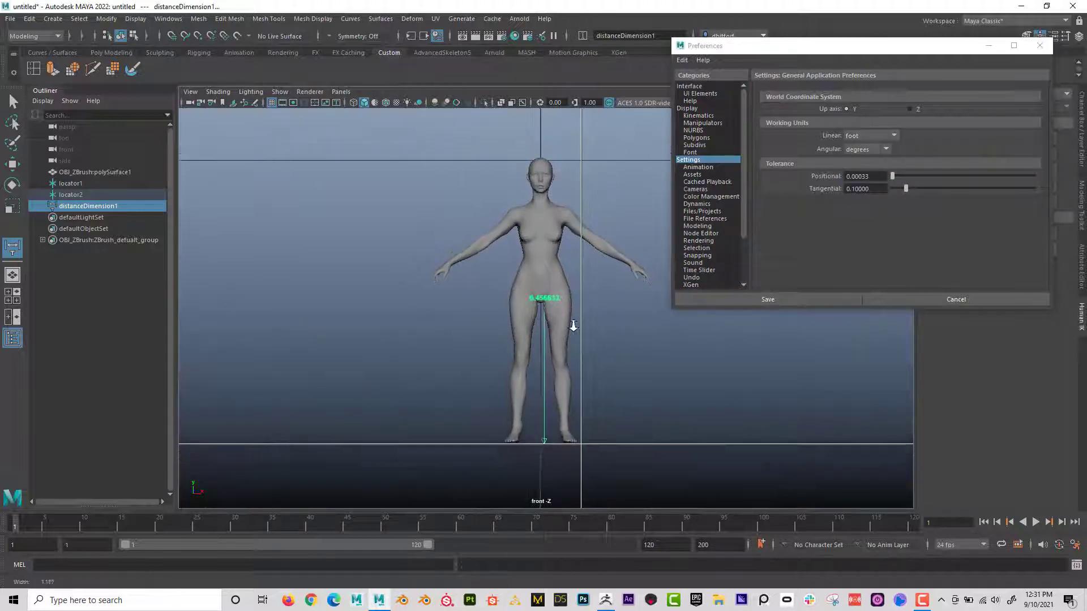
{"action": "left_click", "coordinate": [12, 102]}
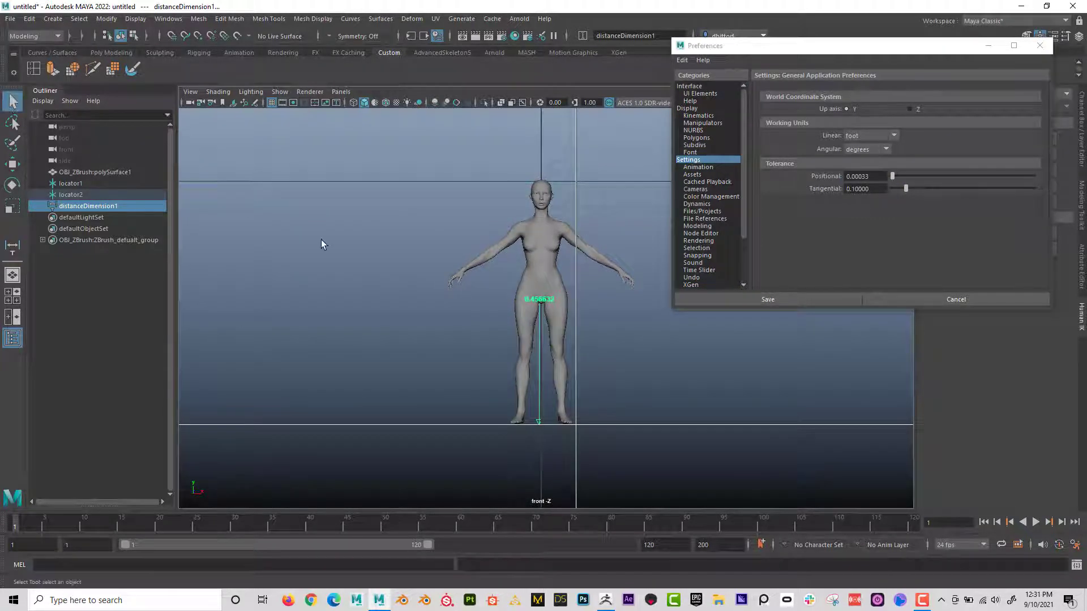
{"action": "left_click", "coordinate": [322, 242]}
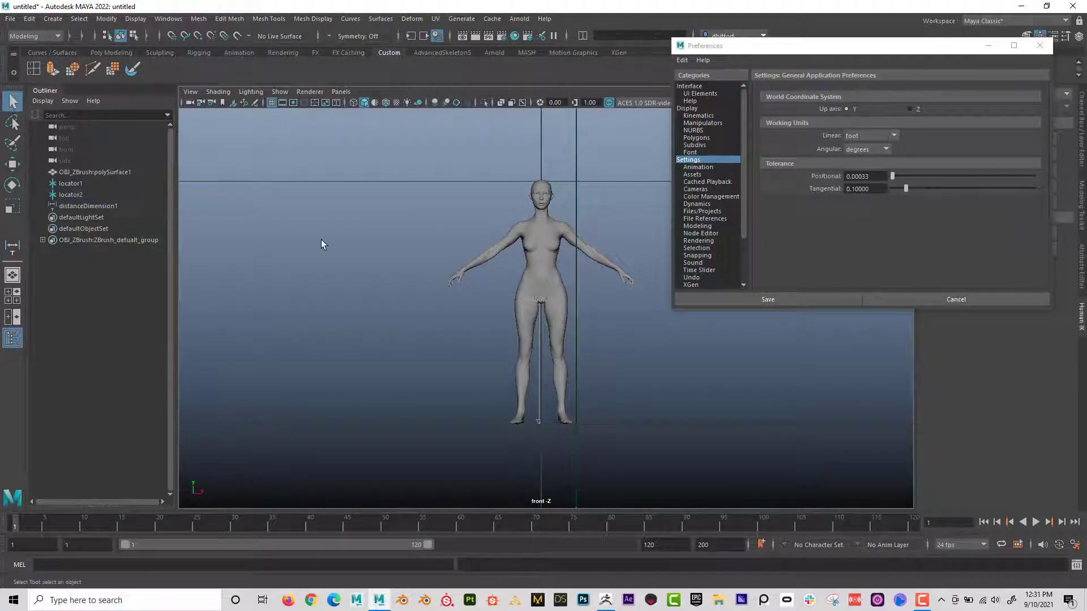
{"action": "left_click", "coordinate": [535, 306]}
{"action": "left_click", "coordinate": [534, 338]}
{"action": "right_click_drag", "start_coordinate": [541, 340], "coordinate": [620, 349], "text": "alt"}
{"action": "middle_click_drag", "start_coordinate": [620, 349], "coordinate": [435, 325], "text": "alt"}
{"action": "scroll", "coordinate": [336, 260], "scroll_direction": "up", "scroll_amount": 3}
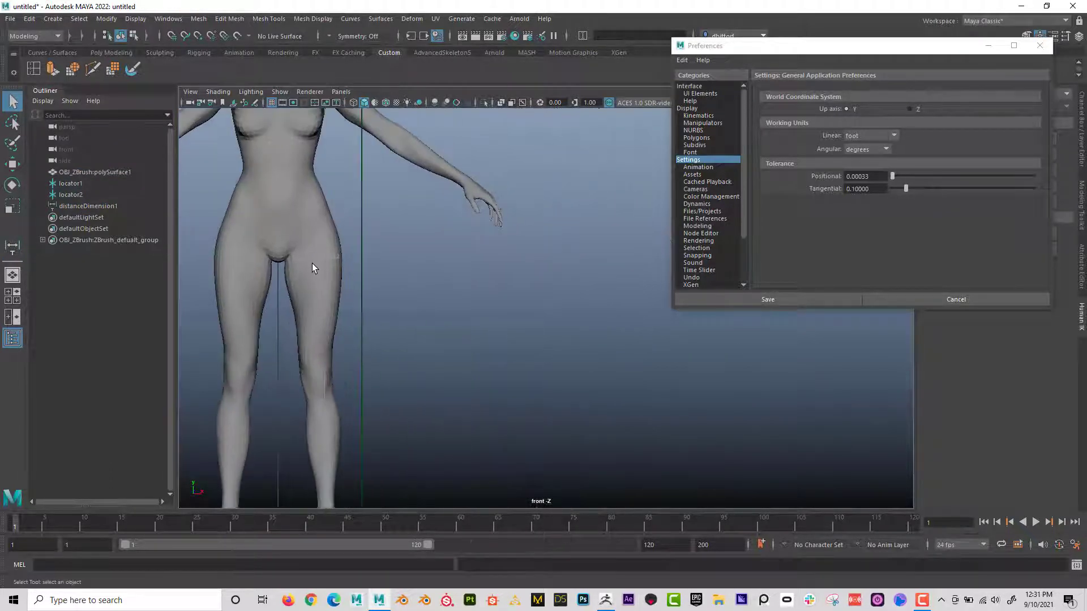
{"action": "scroll", "coordinate": [456, 308], "scroll_direction": "down", "scroll_amount": 6}
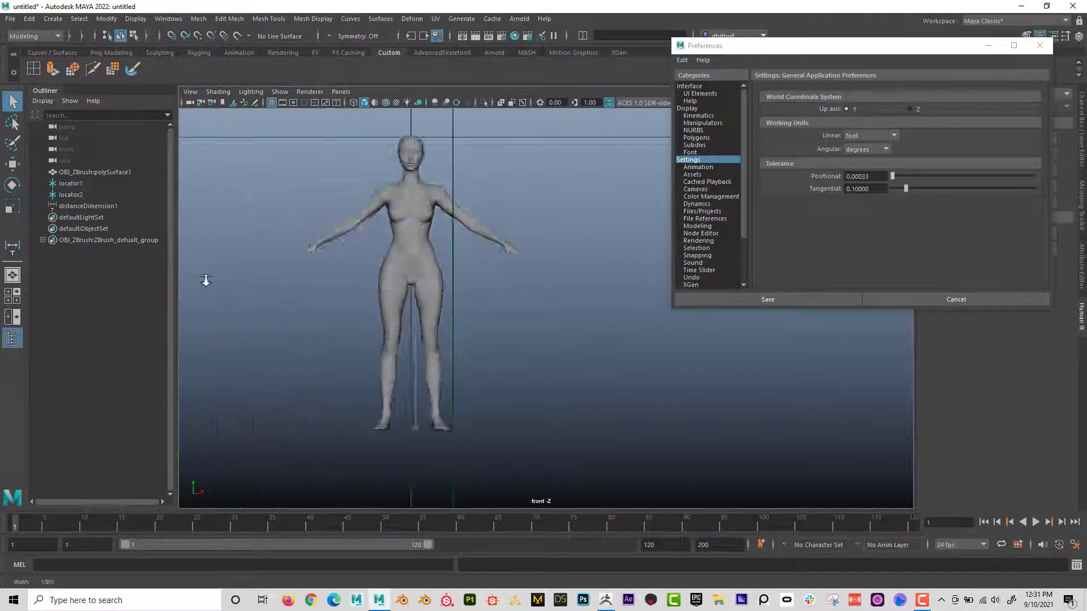
- Move the upper locator of the height dimension straight up, far above the figure's head
{"action": "left_click", "coordinate": [60, 185]}
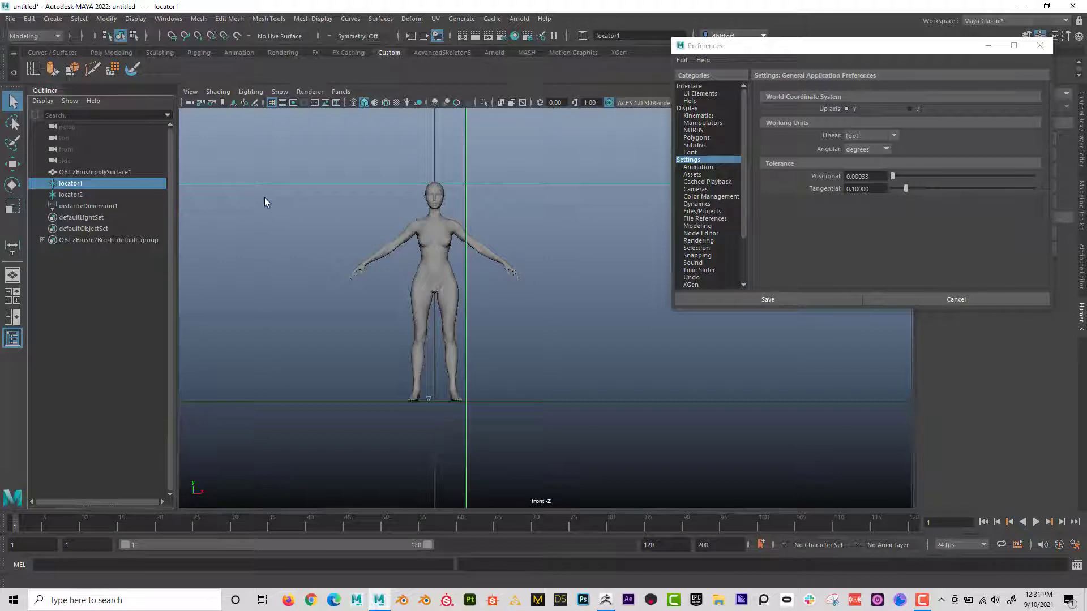
{"action": "key", "text": "w"}
{"action": "scroll", "coordinate": [541, 323], "scroll_direction": "down", "scroll_amount": 3}
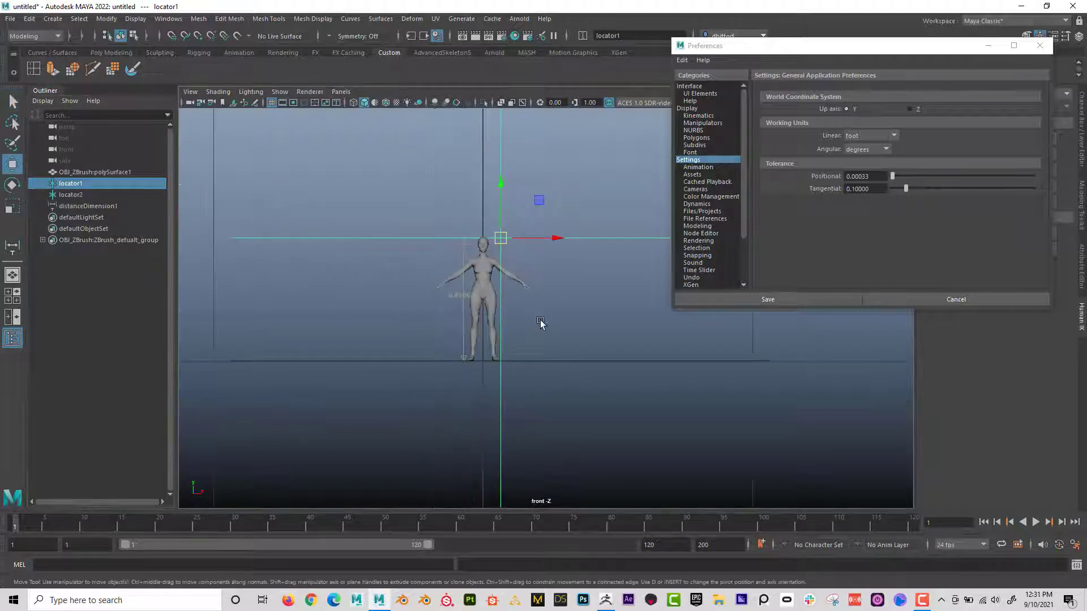
{"action": "scroll", "coordinate": [540, 322], "scroll_direction": "down", "scroll_amount": 3}
{"action": "scroll", "coordinate": [530, 223], "scroll_direction": "down", "scroll_amount": 2}
{"action": "scroll", "coordinate": [587, 257], "scroll_direction": "down", "scroll_amount": 2}
{"action": "middle_click_drag", "start_coordinate": [395, 223], "coordinate": [391, 318], "text": "alt"}
{"action": "scroll", "coordinate": [495, 295], "scroll_direction": "down", "scroll_amount": 3}
{"action": "middle_click_drag", "start_coordinate": [495, 291], "coordinate": [360, 281], "text": "alt"}
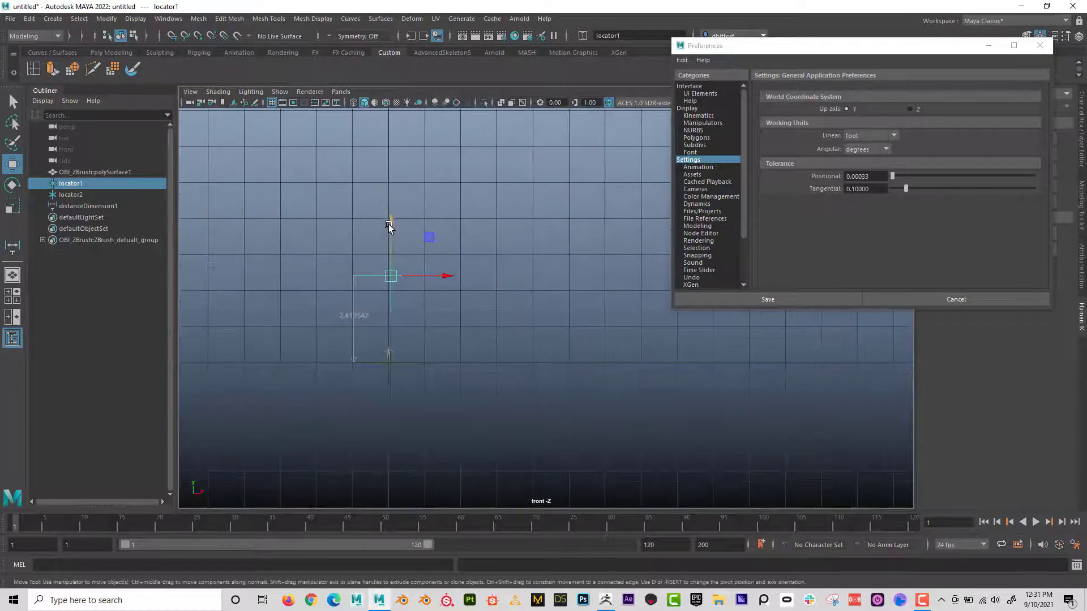
{"action": "left_click_drag", "start_coordinate": [390, 225], "coordinate": [390, 112]}
{"action": "scroll", "coordinate": [431, 322], "scroll_direction": "up", "scroll_amount": 2}
{"action": "middle_click_drag", "start_coordinate": [433, 318], "coordinate": [538, 342], "text": "alt"}
- Select the figure's mesh and examine its size against the extended height dimension, up to the head
{"action": "left_click", "coordinate": [488, 386], "text": "shift"}
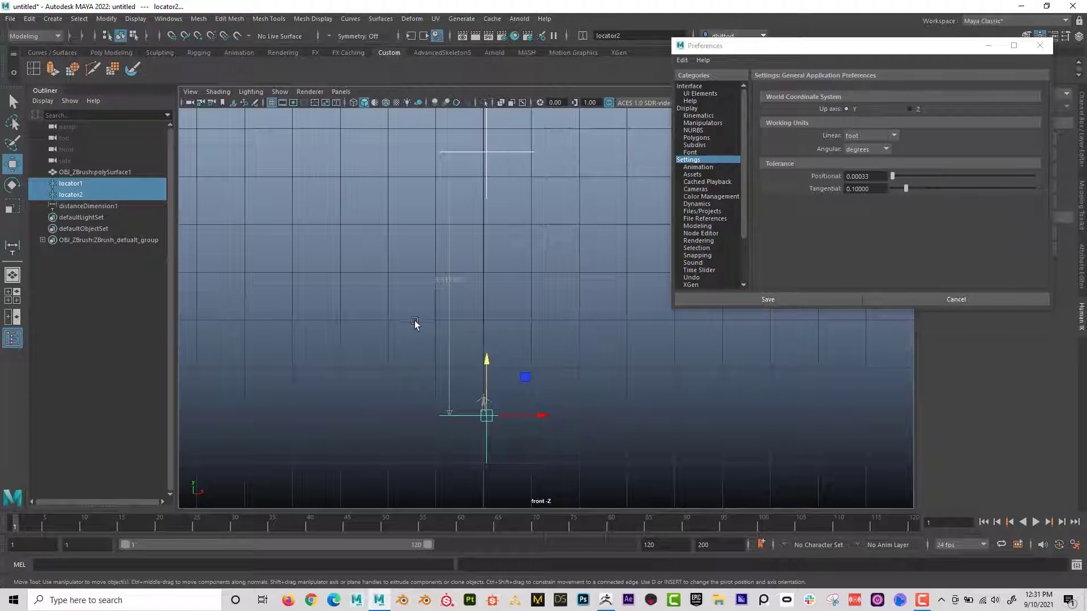
{"action": "left_click", "coordinate": [546, 352]}
{"action": "left_click", "coordinate": [482, 403]}
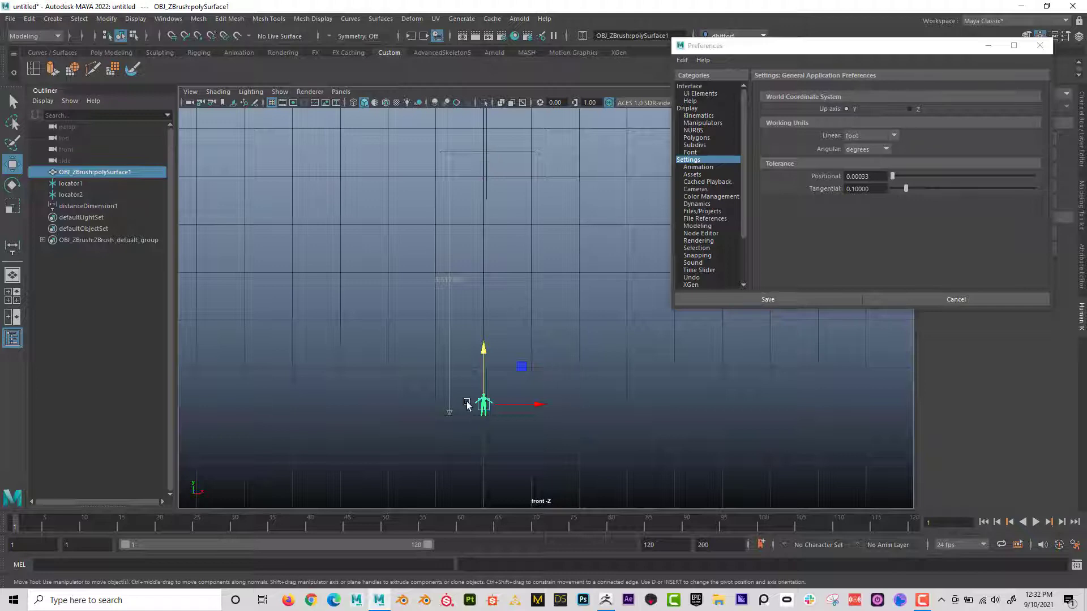
{"action": "right_click_drag", "start_coordinate": [468, 405], "coordinate": [775, 433], "text": "alt"}
{"action": "middle_click_drag", "start_coordinate": [526, 433], "coordinate": [642, 197], "text": "alt"}
{"action": "right_click_drag", "start_coordinate": [651, 284], "coordinate": [717, 304], "text": "alt"}
{"action": "middle_click_drag", "start_coordinate": [515, 240], "coordinate": [495, 390], "text": "alt"}
{"action": "right_click_drag", "start_coordinate": [494, 391], "coordinate": [646, 447], "text": "alt"}
{"action": "middle_click_drag", "start_coordinate": [508, 311], "coordinate": [549, 167], "text": "alt"}
{"action": "right_click_drag", "start_coordinate": [656, 334], "coordinate": [911, 422], "text": "alt"}
{"action": "middle_click_drag", "start_coordinate": [570, 320], "coordinate": [583, 352], "text": "alt"}
{"action": "right_click_drag", "start_coordinate": [583, 352], "coordinate": [553, 332], "text": "alt"}
{"action": "middle_click_drag", "start_coordinate": [532, 289], "coordinate": [529, 321], "text": "alt"}
{"action": "right_click_drag", "start_coordinate": [651, 317], "coordinate": [774, 351], "text": "alt"}
{"action": "middle_click_drag", "start_coordinate": [514, 214], "coordinate": [553, 405], "text": "alt"}
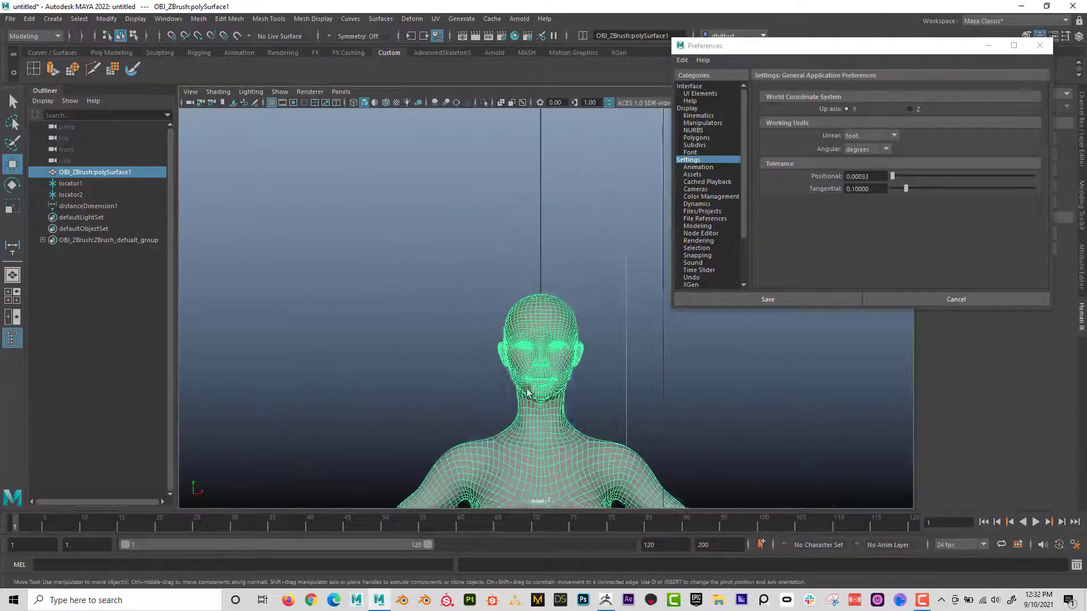
- Examine the mesh of the figure's head and neck up close in the front view
{"action": "right_click_drag", "start_coordinate": [553, 405], "coordinate": [634, 431], "text": "alt"}
{"action": "middle_click_drag", "start_coordinate": [570, 357], "coordinate": [558, 340], "text": "alt"}
{"action": "right_click_drag", "start_coordinate": [558, 339], "coordinate": [651, 374], "text": "alt"}
{"action": "middle_click_drag", "start_coordinate": [600, 429], "coordinate": [566, 344], "text": "alt"}
{"action": "right_click_drag", "start_coordinate": [565, 343], "coordinate": [620, 362], "text": "alt"}
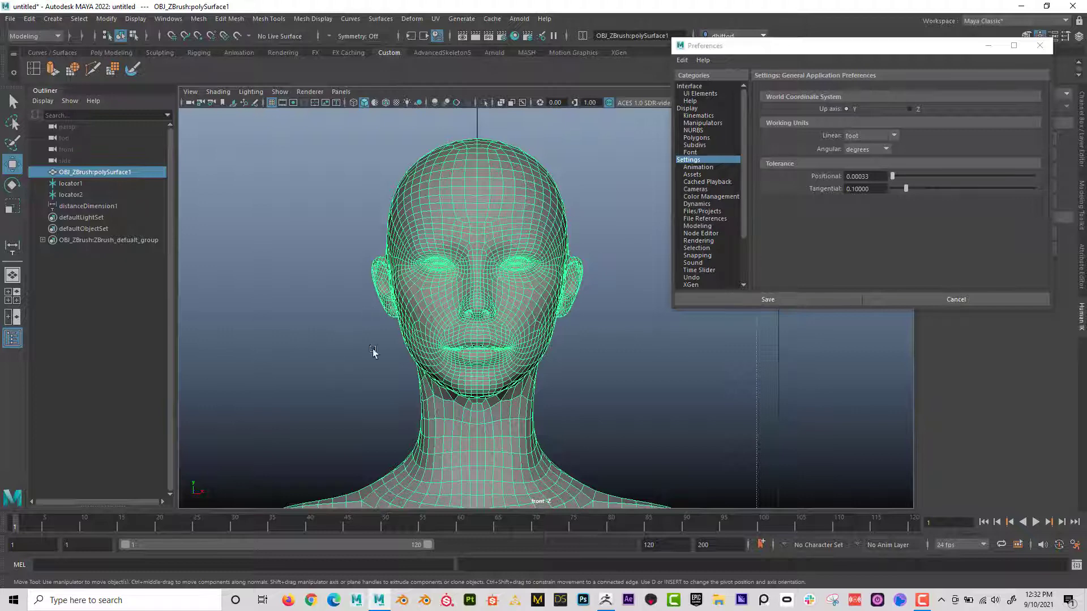
- Examine the whole figure against the full length of the height dimension
{"action": "key", "text": "f"}
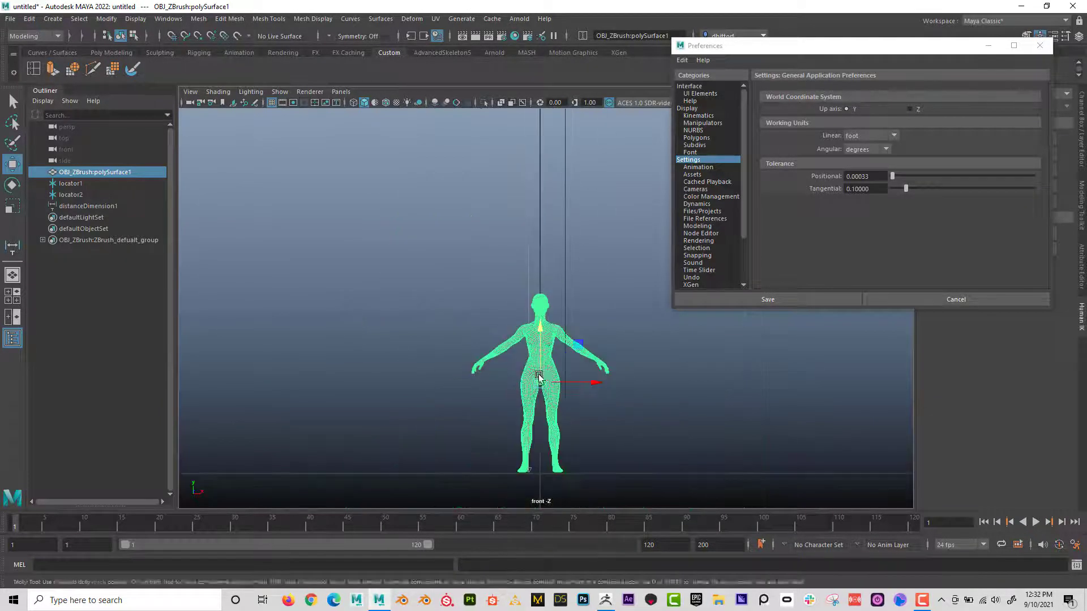
{"action": "middle_click_drag", "start_coordinate": [546, 373], "coordinate": [426, 302], "text": "alt"}
{"action": "right_click_drag", "start_coordinate": [520, 328], "coordinate": [409, 283], "text": "alt"}
{"action": "middle_click_drag", "start_coordinate": [409, 283], "coordinate": [458, 376], "text": "alt"}
{"action": "right_click_drag", "start_coordinate": [458, 375], "coordinate": [83, 276], "text": "alt"}
{"action": "right_click_drag", "start_coordinate": [453, 278], "coordinate": [351, 273], "text": "alt"}
{"action": "right_click_drag", "start_coordinate": [510, 272], "coordinate": [424, 270], "text": "alt"}
{"action": "middle_click_drag", "start_coordinate": [546, 279], "coordinate": [467, 331], "text": "alt"}
{"action": "middle_click_drag", "start_coordinate": [381, 276], "coordinate": [411, 299], "text": "alt"}
{"action": "right_click_drag", "start_coordinate": [411, 298], "coordinate": [540, 315], "text": "alt"}
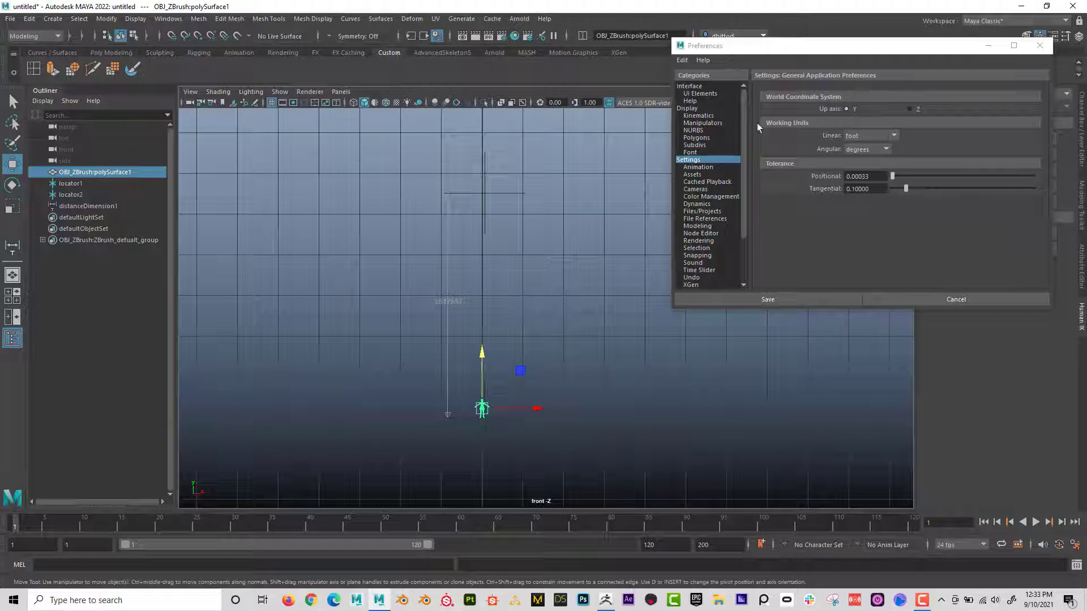
- Close the preferences and rename the imported figure mesh to FemaleCharacter
{"action": "left_click", "coordinate": [1040, 45]}
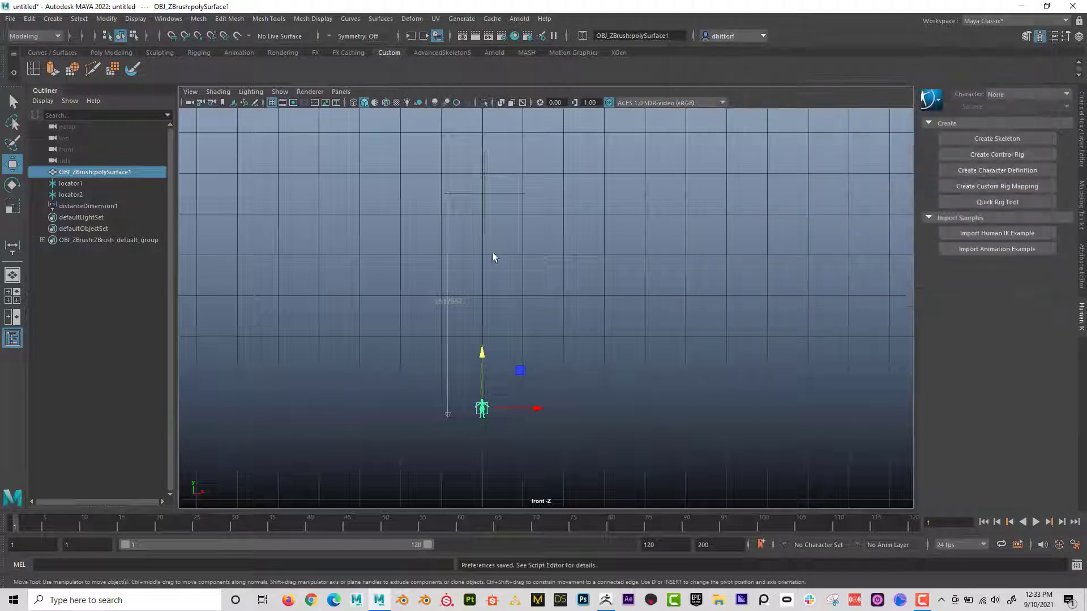
{"action": "double_click", "coordinate": [99, 172]}
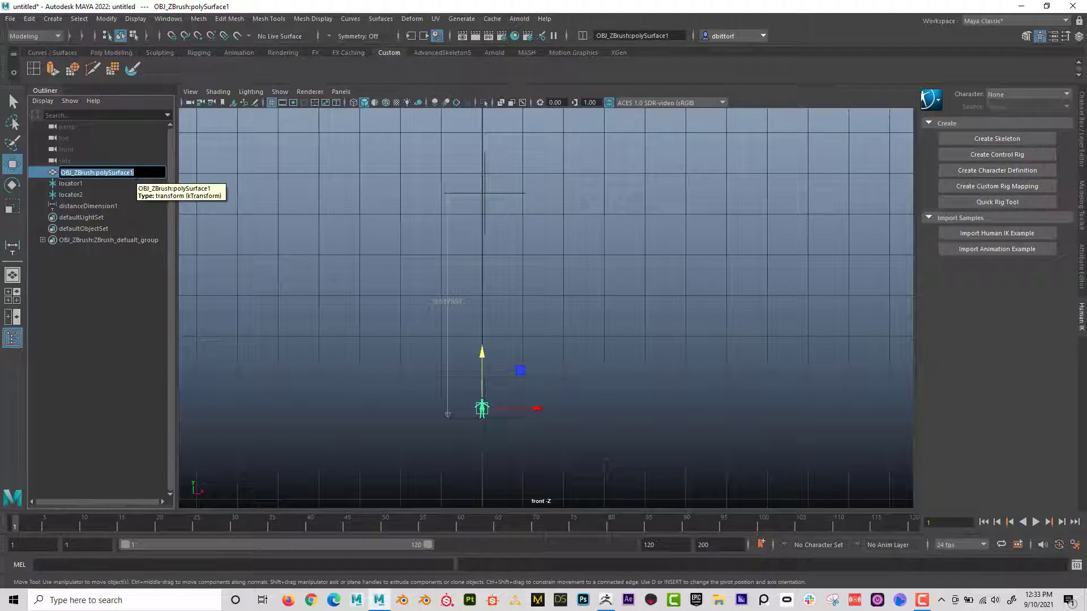
{"action": "type", "text": "Fe"}
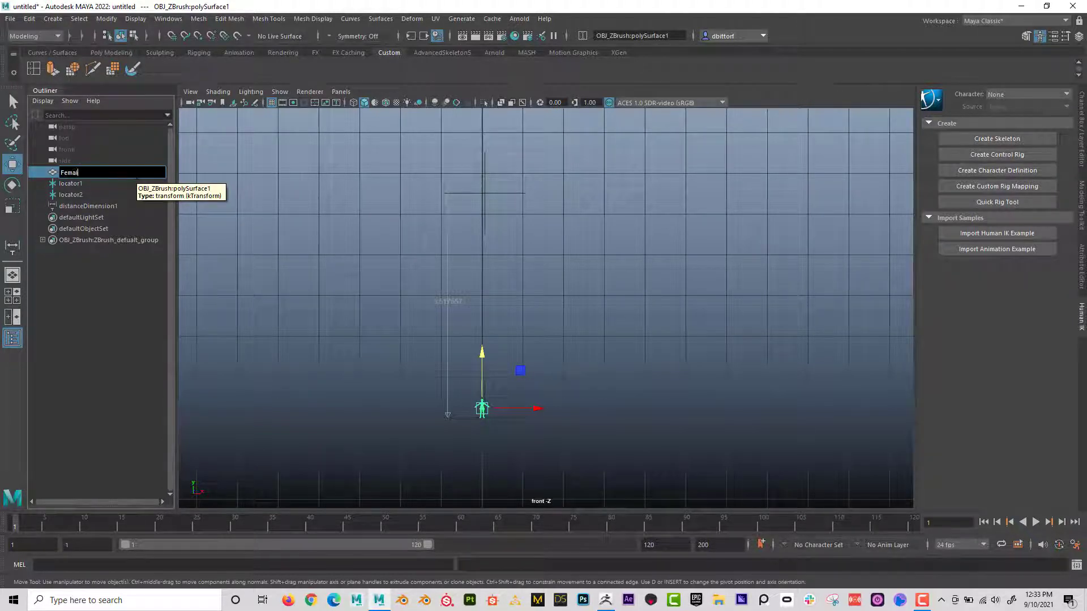
{"action": "type", "text": "maleCharacter"}
{"action": "key", "text": "Return"}
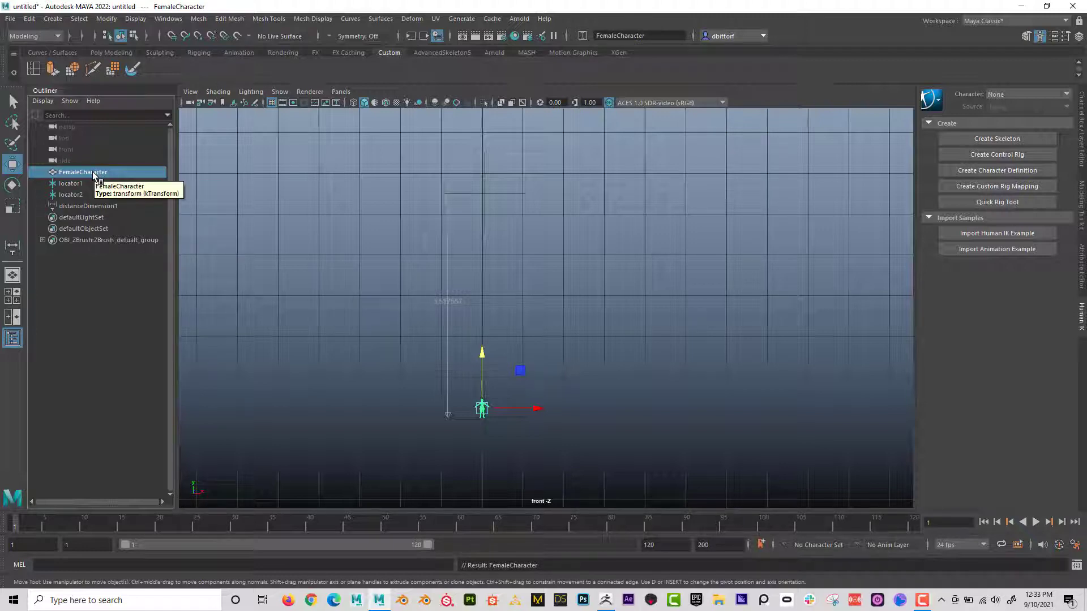
- Group the FemaleCharacter mesh, name the group ScaleNode and expand it to show its child
{"action": "key", "text": "ctrl+g"}
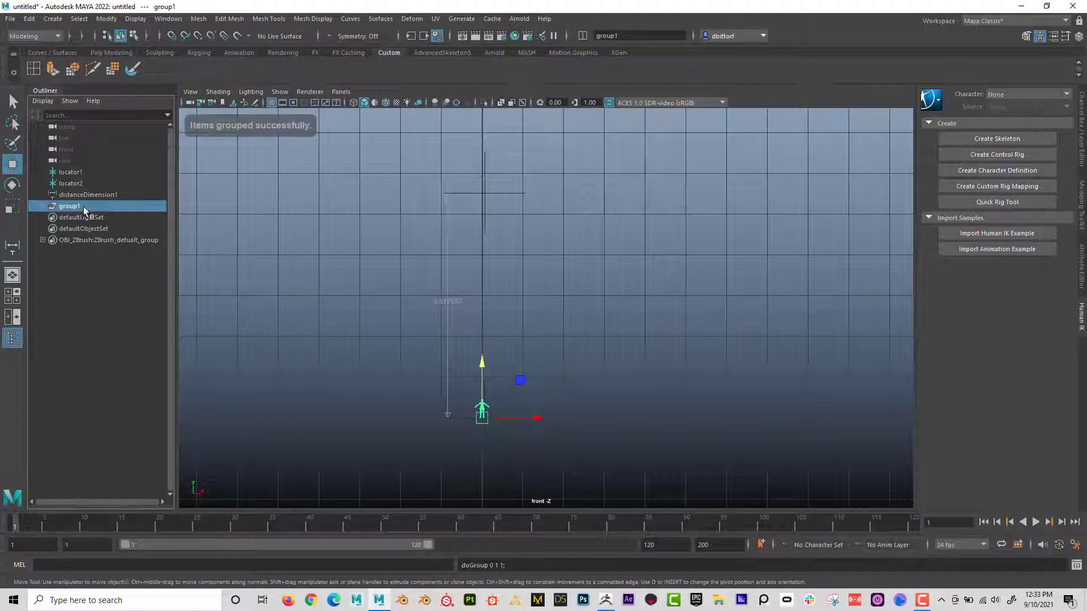
{"action": "double_click", "coordinate": [80, 209]}
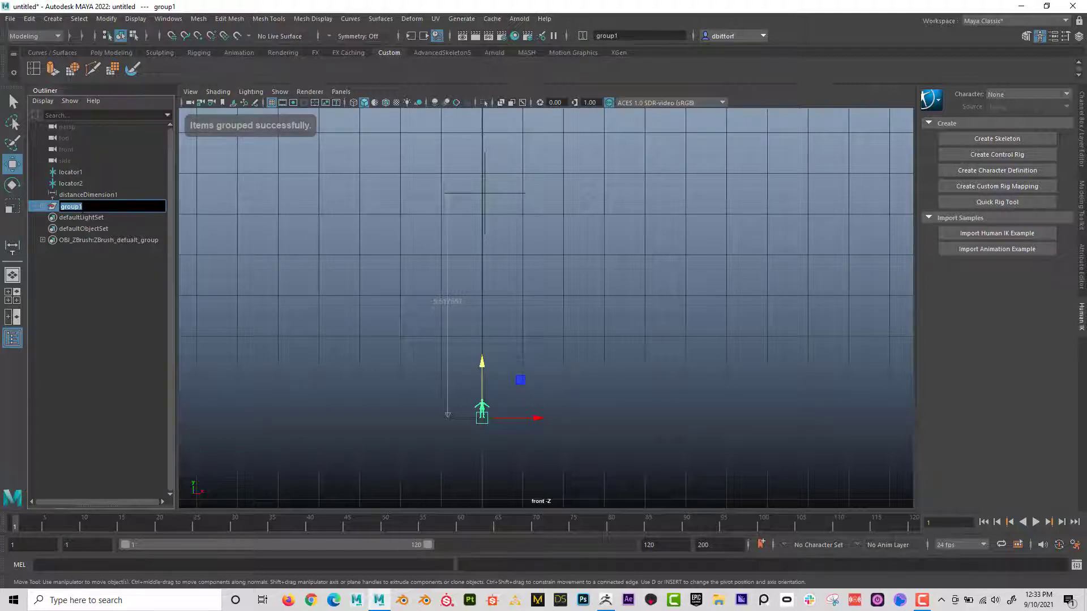
{"action": "type", "text": "ScaleNode"}
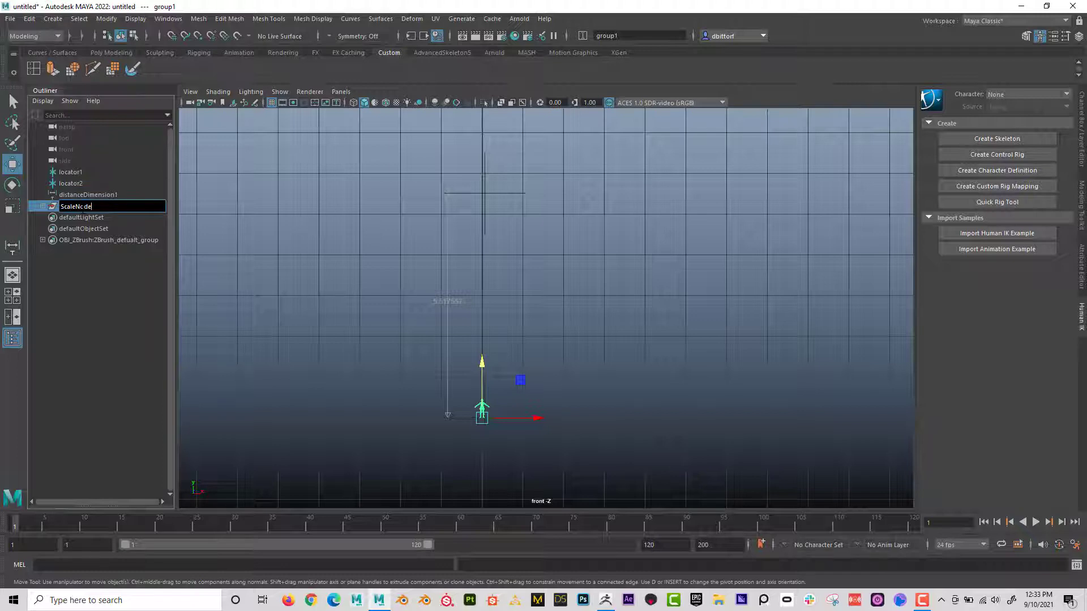
{"action": "key", "text": "Return"}
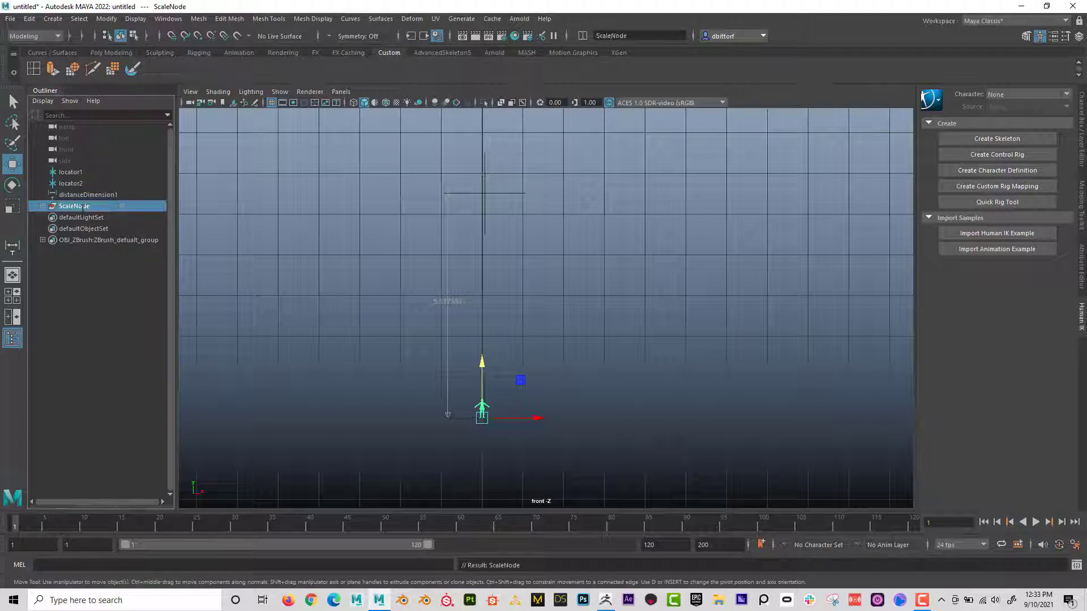
{"action": "left_click", "coordinate": [41, 208]}
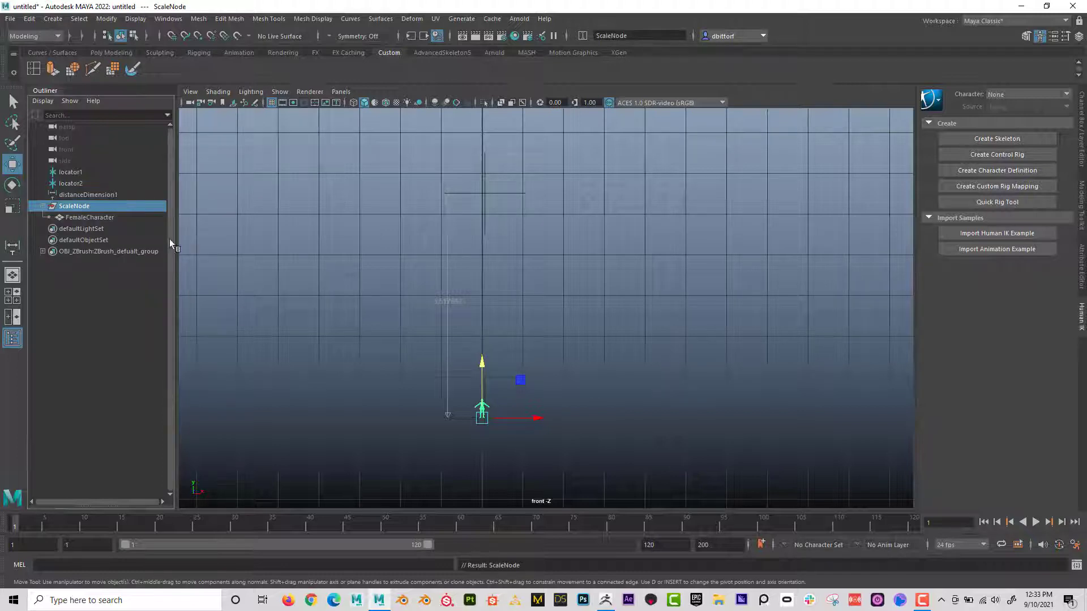
- Scale the ScaleNode group uniformly to about 11.921 so the figure's head reaches the upper locator, and show its channel values
{"action": "left_click", "coordinate": [13, 207]}
{"action": "left_click_drag", "start_coordinate": [481, 416], "coordinate": [704, 441]}
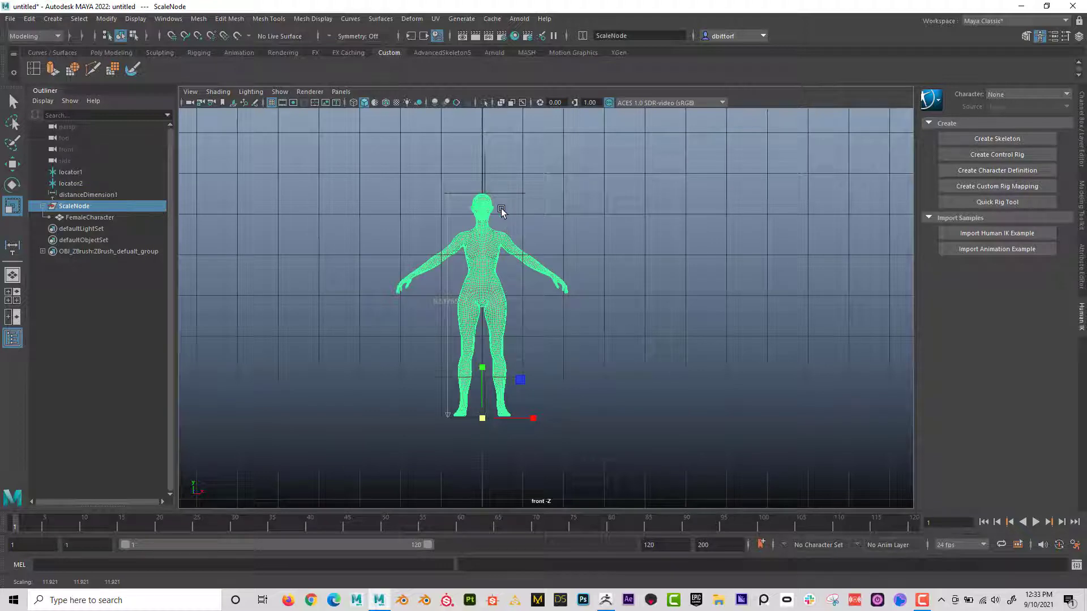
{"action": "left_click", "coordinate": [1082, 108]}
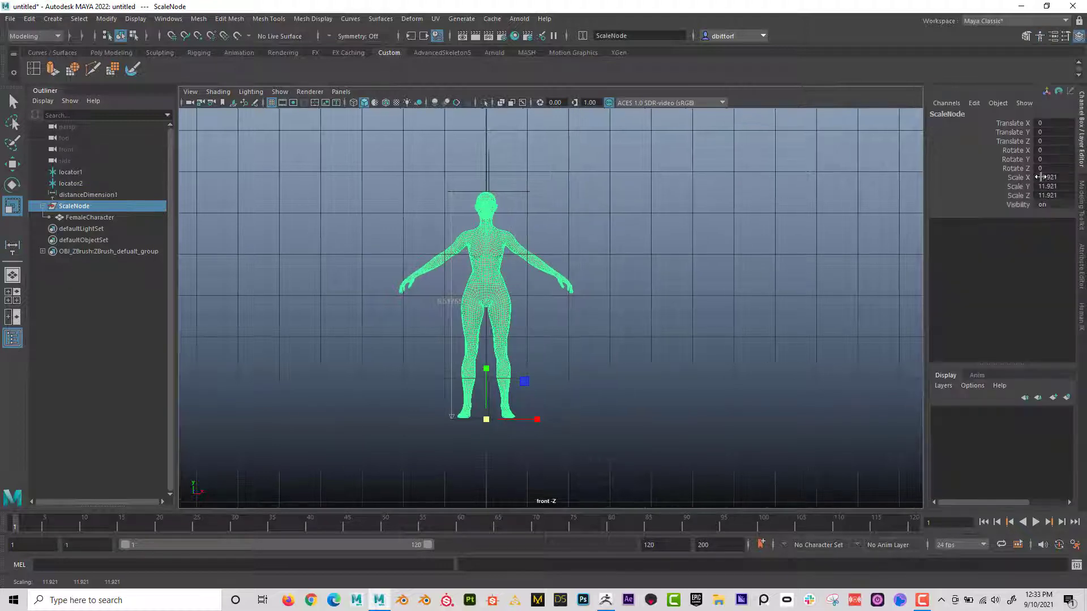
- Compare the channel values of ScaleNode and FemaleCharacter, and freeze the transformations of FemaleCharacter
{"action": "left_click", "coordinate": [84, 217]}
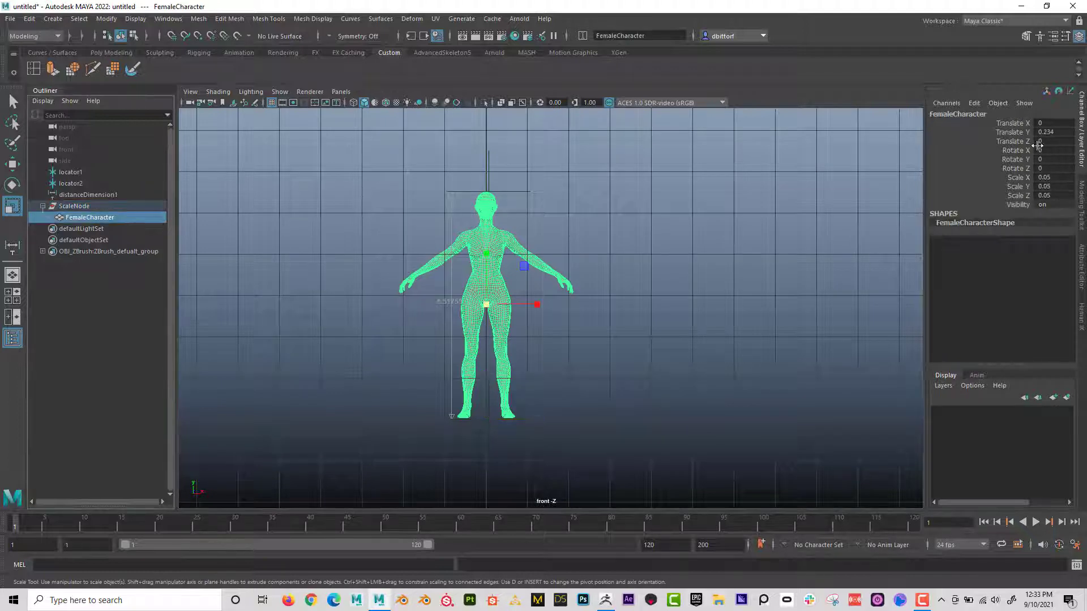
{"action": "left_click", "coordinate": [92, 208]}
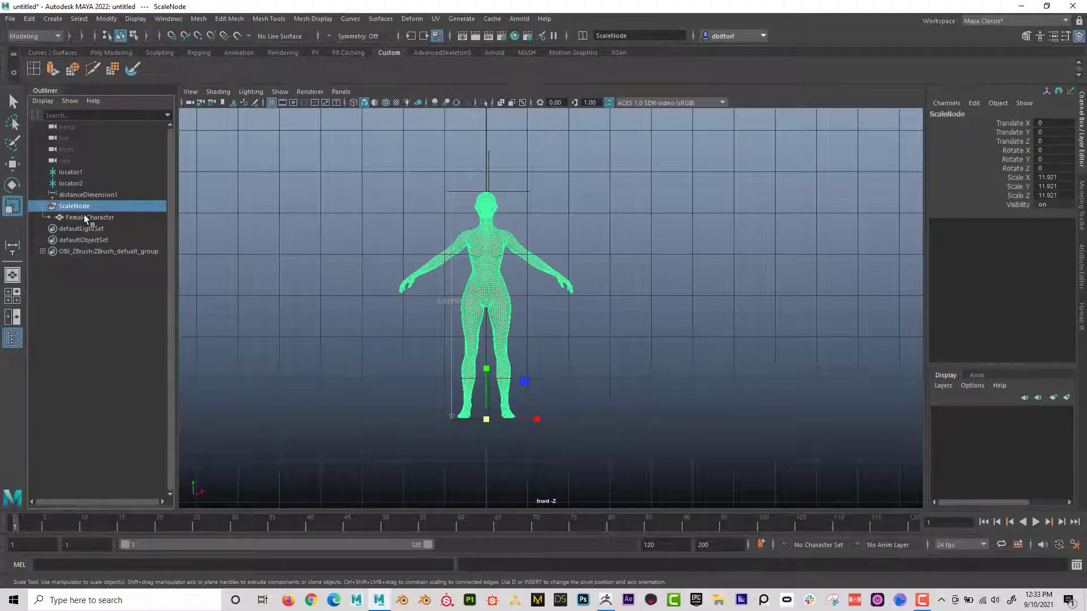
{"action": "left_click", "coordinate": [84, 217]}
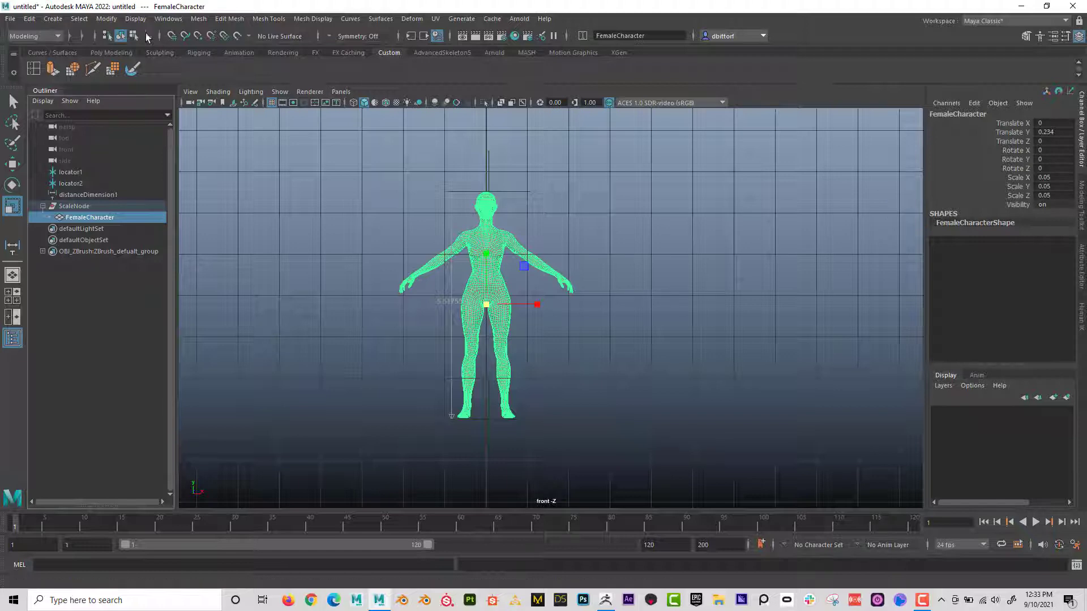
{"action": "left_click", "coordinate": [107, 18]}
{"action": "left_click", "coordinate": [137, 70]}
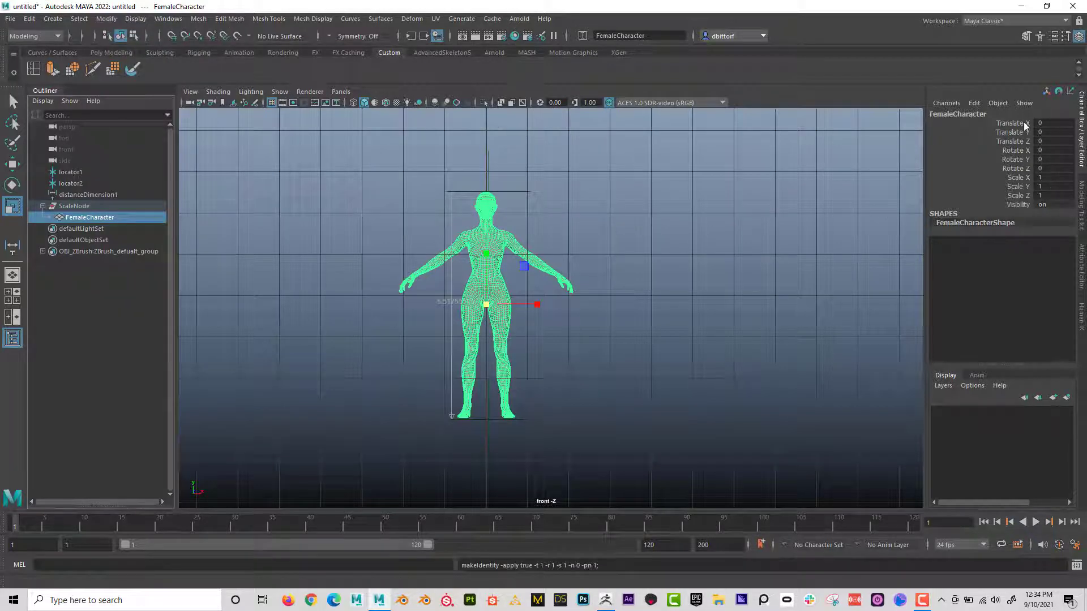
- Export the selected ScaleNode group as an OBJ file named OBJ_Marvelous into the ZbrushScaleTest folder on the desktop
{"action": "left_click", "coordinate": [79, 207]}
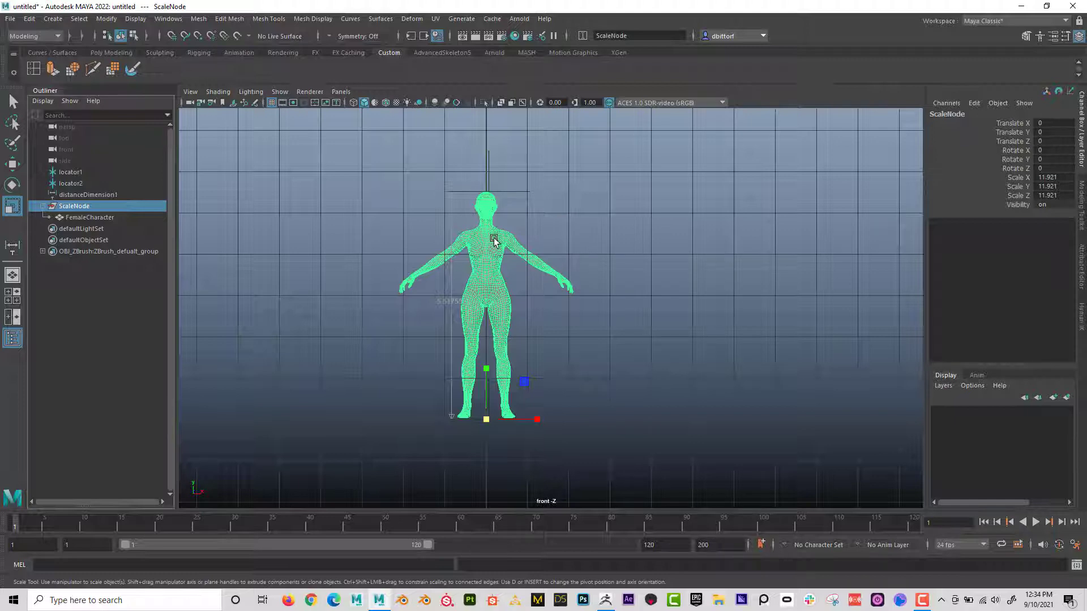
{"action": "left_click", "coordinate": [10, 18]}
{"action": "left_click", "coordinate": [81, 161]}
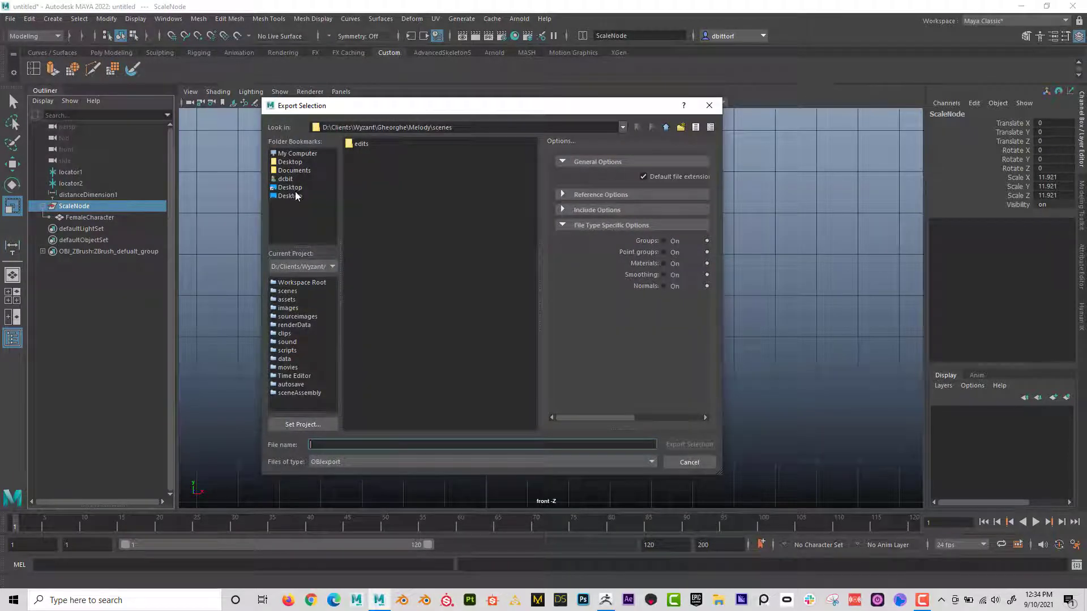
{"action": "left_click", "coordinate": [290, 196]}
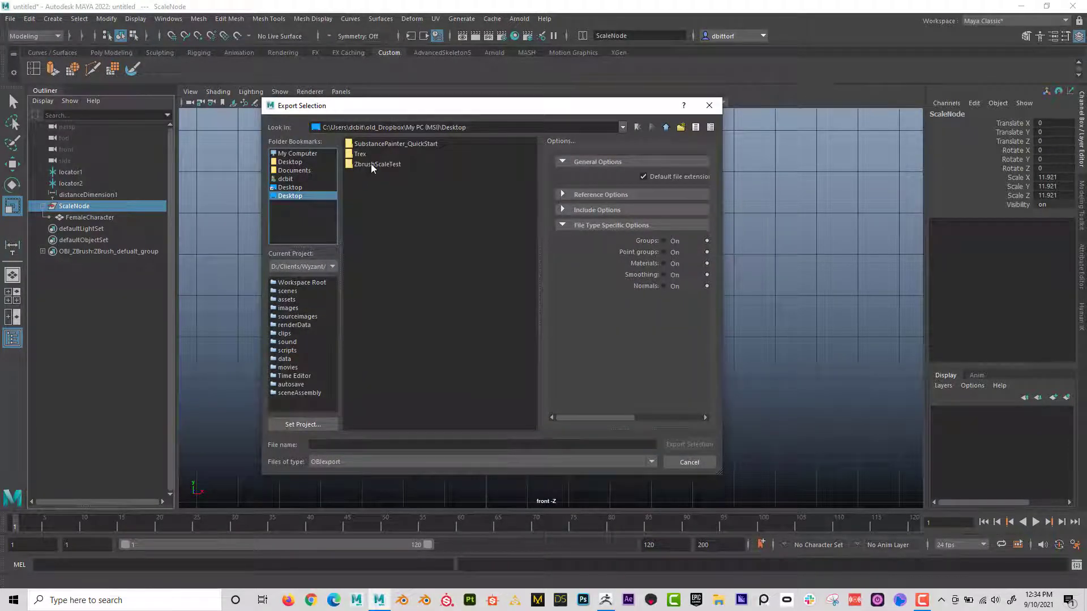
{"action": "double_click", "coordinate": [371, 164]}
{"action": "left_click", "coordinate": [334, 445]}
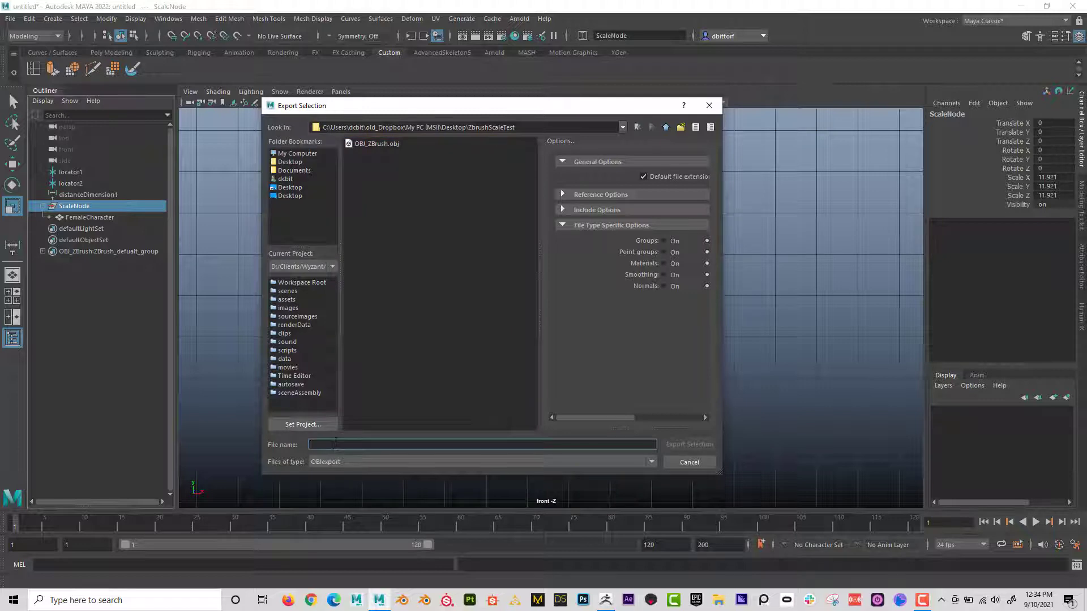
{"action": "type", "text": "OBJ_Marvelous"}
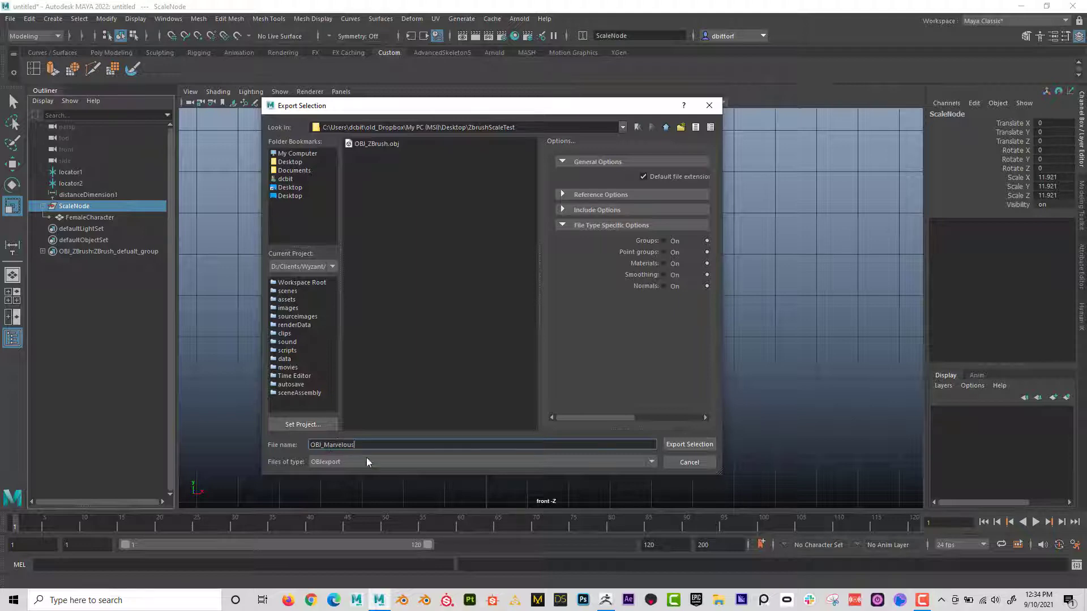
{"action": "left_click", "coordinate": [695, 446]}
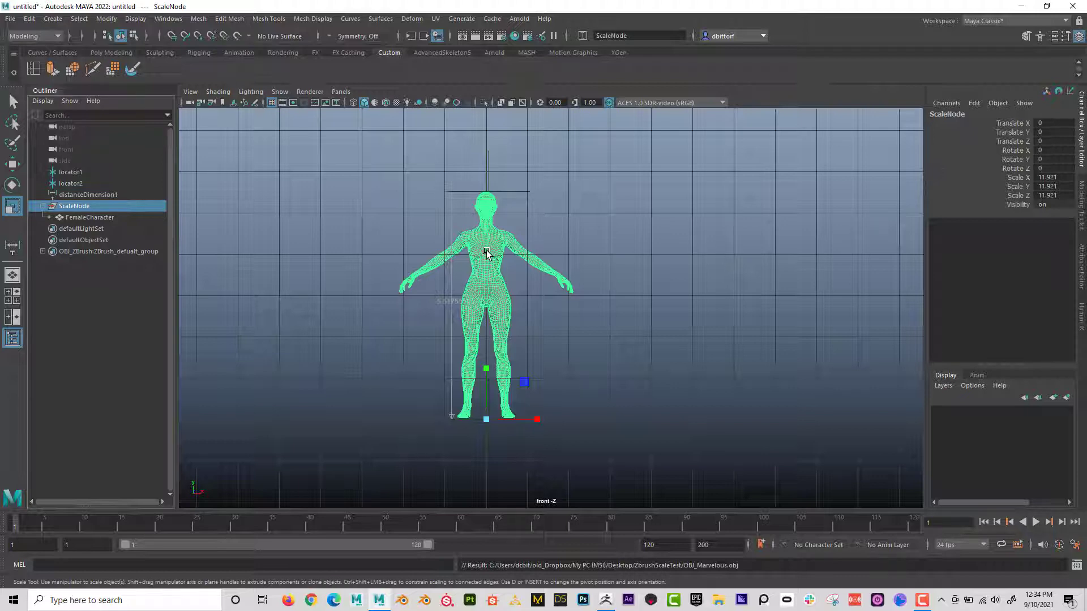
- Create a polygon cylinder at the figure's feet and scale it uniformly to about 0.264
{"action": "left_click", "coordinate": [53, 19]}
{"action": "mouse_move", "coordinate": [83, 60]}
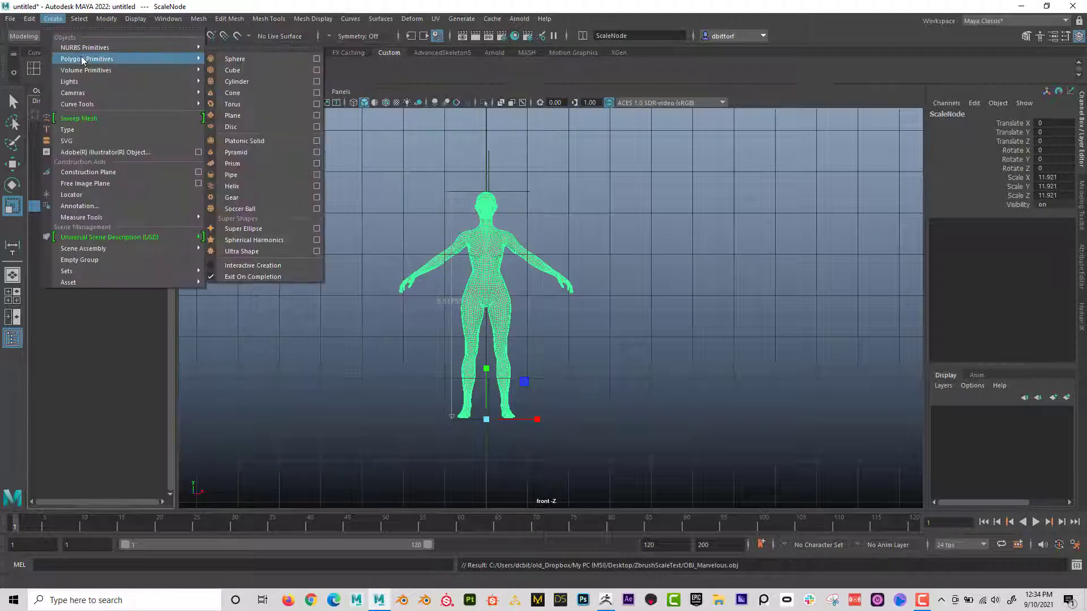
{"action": "left_click", "coordinate": [236, 82]}
{"action": "left_click_drag", "start_coordinate": [484, 419], "coordinate": [431, 425]}
- Move the cylinder straight up onto the figure's head, to a Y translation of about 5.66
{"action": "left_click", "coordinate": [14, 165]}
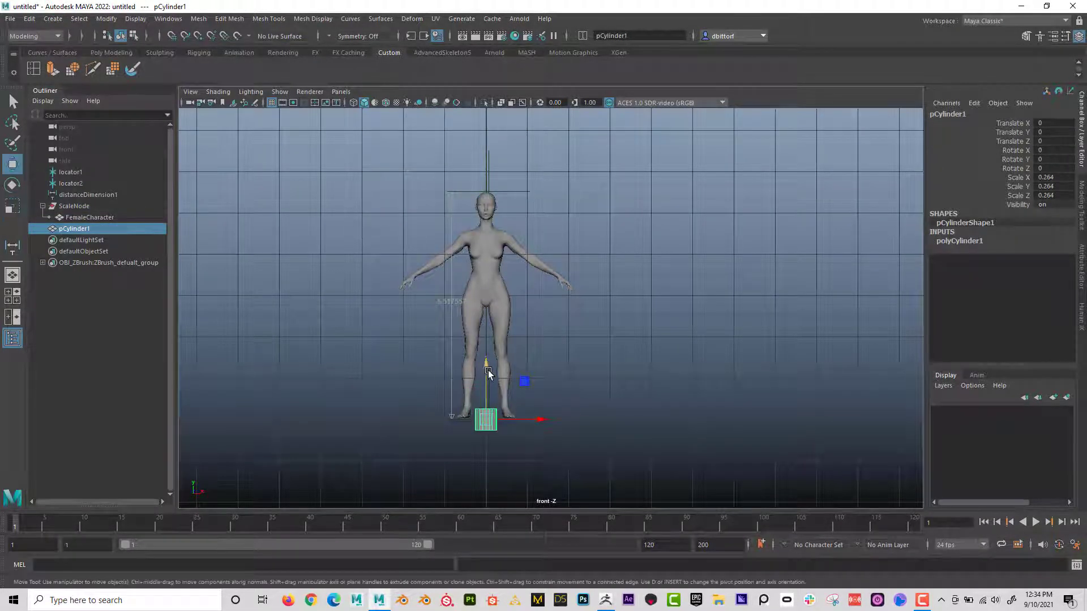
{"action": "left_click_drag", "start_coordinate": [488, 372], "coordinate": [500, 130]}
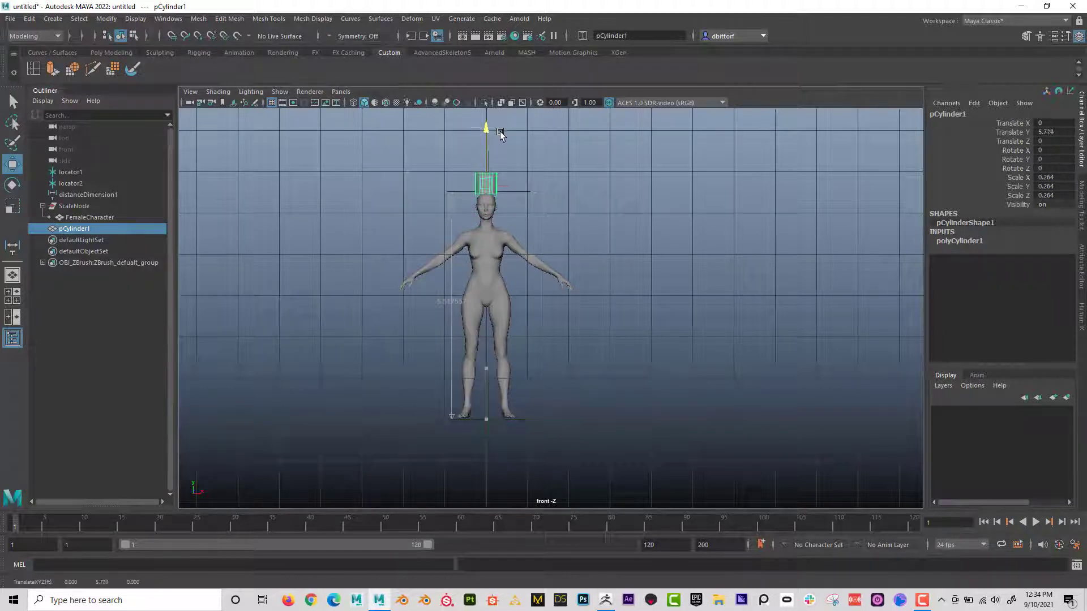
{"action": "left_click_drag", "start_coordinate": [556, 222], "coordinate": [537, 229], "text": "alt"}
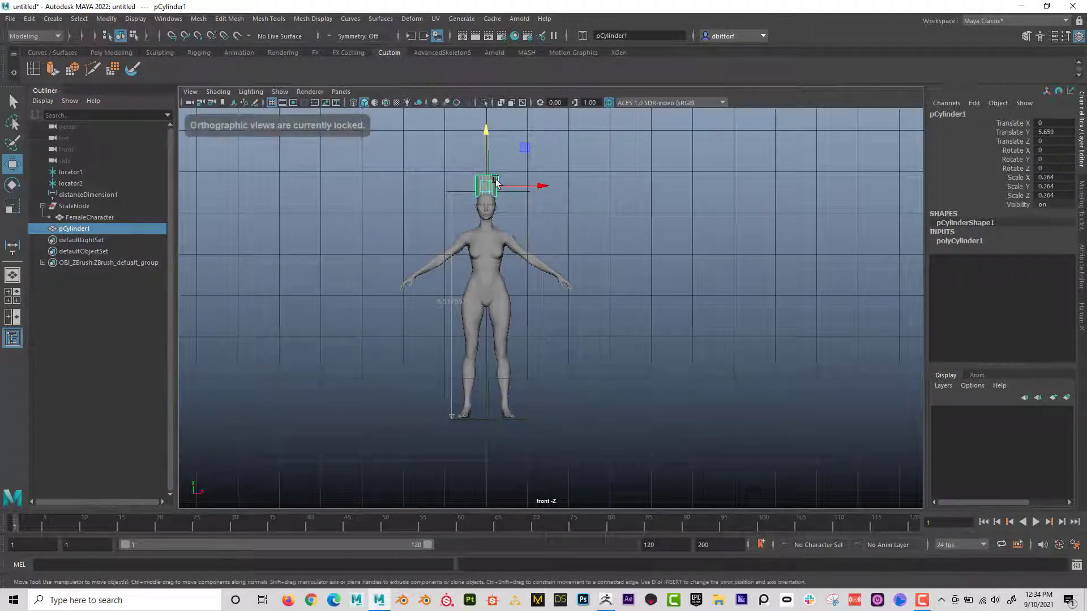
- Switch to the perspective view and tilt the cylinder on the head to about -15.3 degrees around X
{"action": "left_click", "coordinate": [341, 91]}
{"action": "mouse_move", "coordinate": [362, 103]}
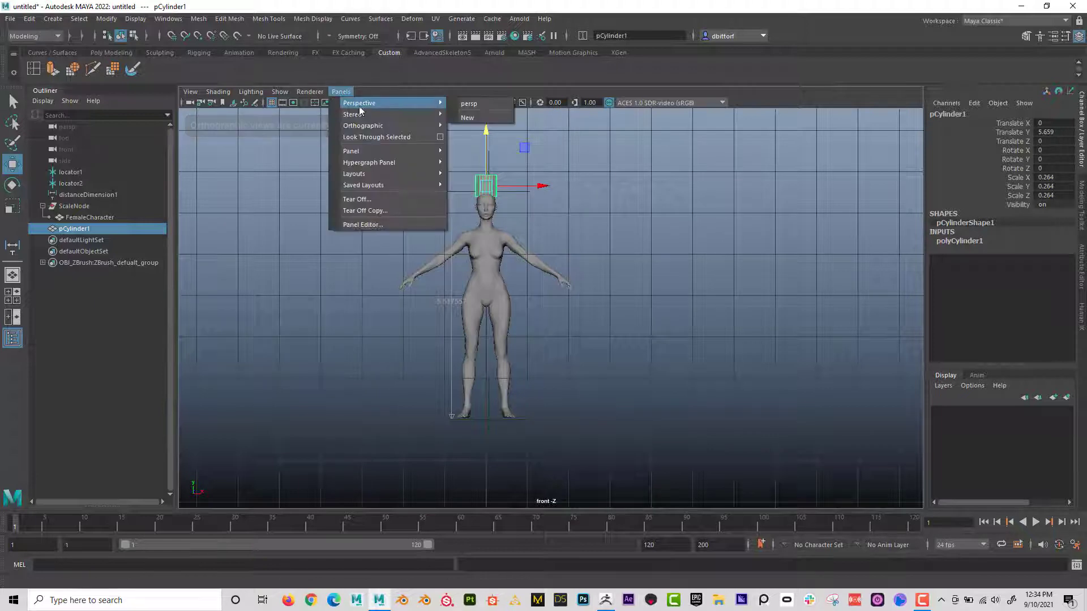
{"action": "left_click", "coordinate": [487, 106]}
{"action": "scroll", "coordinate": [585, 233], "scroll_direction": "down", "scroll_amount": 5}
{"action": "left_click_drag", "start_coordinate": [442, 240], "coordinate": [366, 322], "text": "alt"}
{"action": "right_click_drag", "start_coordinate": [367, 323], "coordinate": [495, 284], "text": "alt"}
{"action": "middle_click_drag", "start_coordinate": [495, 284], "coordinate": [552, 305], "text": "alt"}
{"action": "key", "text": "e"}
{"action": "left_click_drag", "start_coordinate": [443, 213], "coordinate": [449, 187]}
{"action": "mouse_move", "coordinate": [421, 210]}
{"action": "right_mouse_down", "text": "alt"}
{"action": "mouse_move", "coordinate": [417, 243]}
{"action": "mouse_move", "coordinate": [413, 213]}
{"action": "right_mouse_up", "text": "alt"}
{"action": "middle_click_drag", "start_coordinate": [413, 214], "coordinate": [424, 218], "text": "alt"}
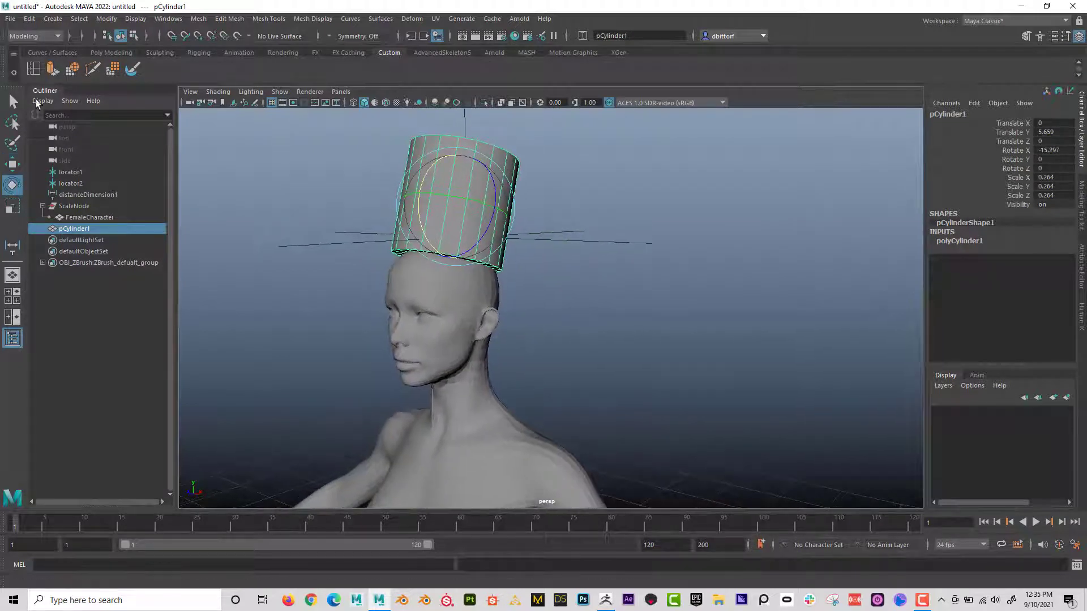
- Insert an edge loop around the cylinder just above its bottom edge
{"action": "left_click", "coordinate": [32, 69]}
{"action": "left_click_drag", "start_coordinate": [443, 244], "coordinate": [440, 247]}
{"action": "left_click", "coordinate": [12, 100]}
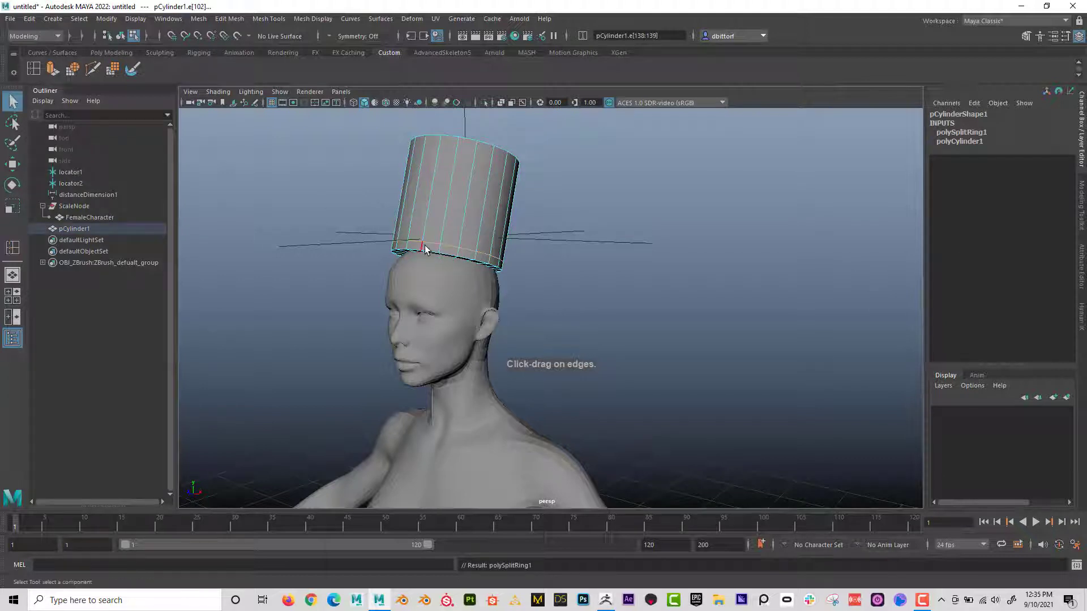
- Extrude the narrow ring of faces around the cylinder's base outward to form a hat brim, and return to object mode
{"action": "right_click_drag", "start_coordinate": [436, 251], "coordinate": [436, 286]}
{"action": "double_click", "coordinate": [451, 251]}
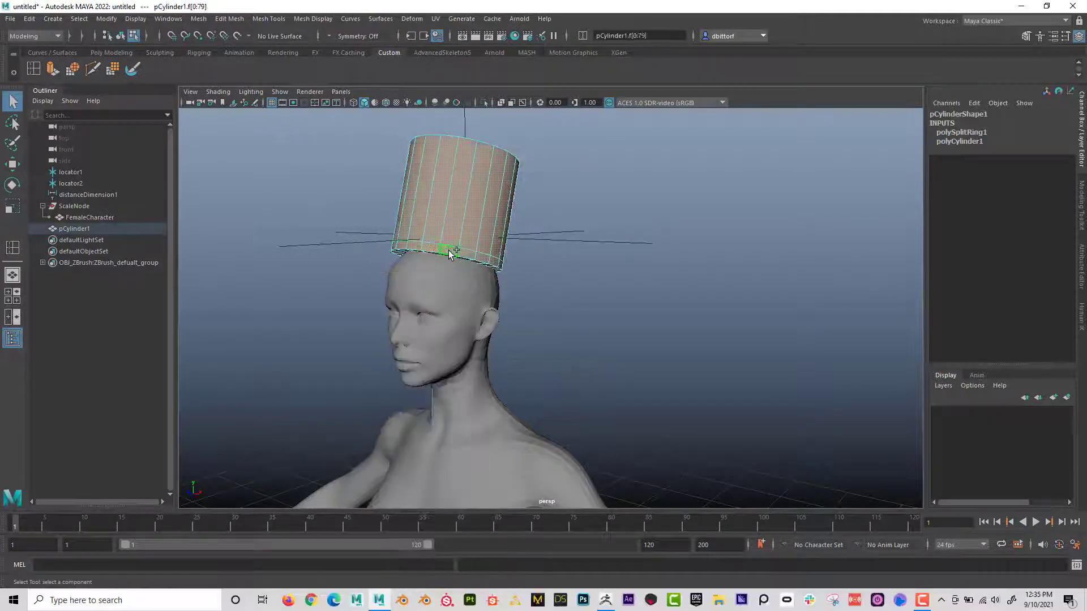
{"action": "left_click", "coordinate": [446, 251]}
{"action": "double_click", "coordinate": [433, 249], "text": "shift"}
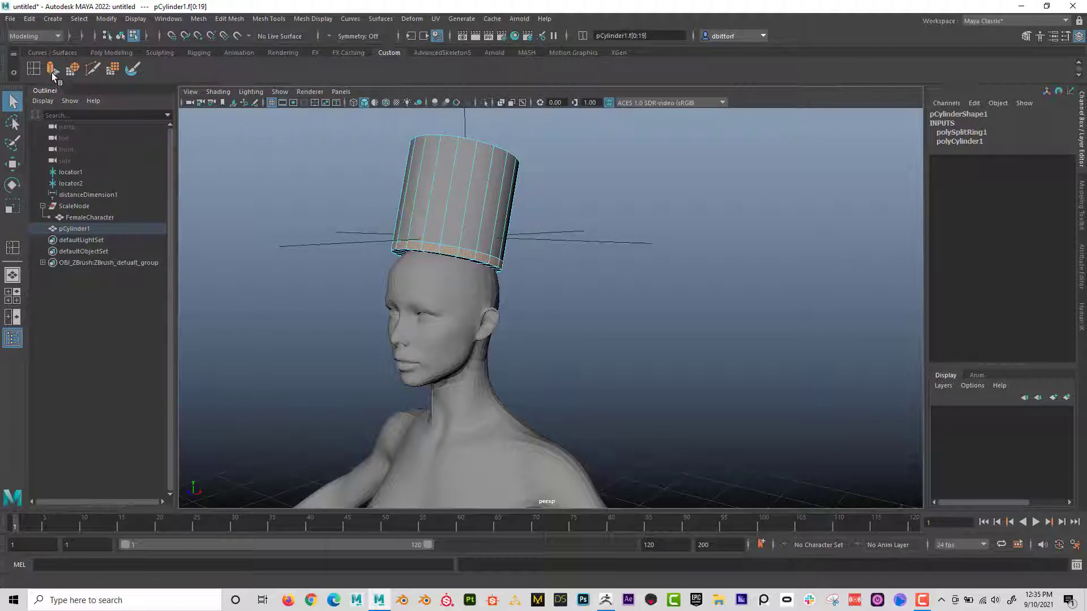
{"action": "key", "text": "ctrl+e"}
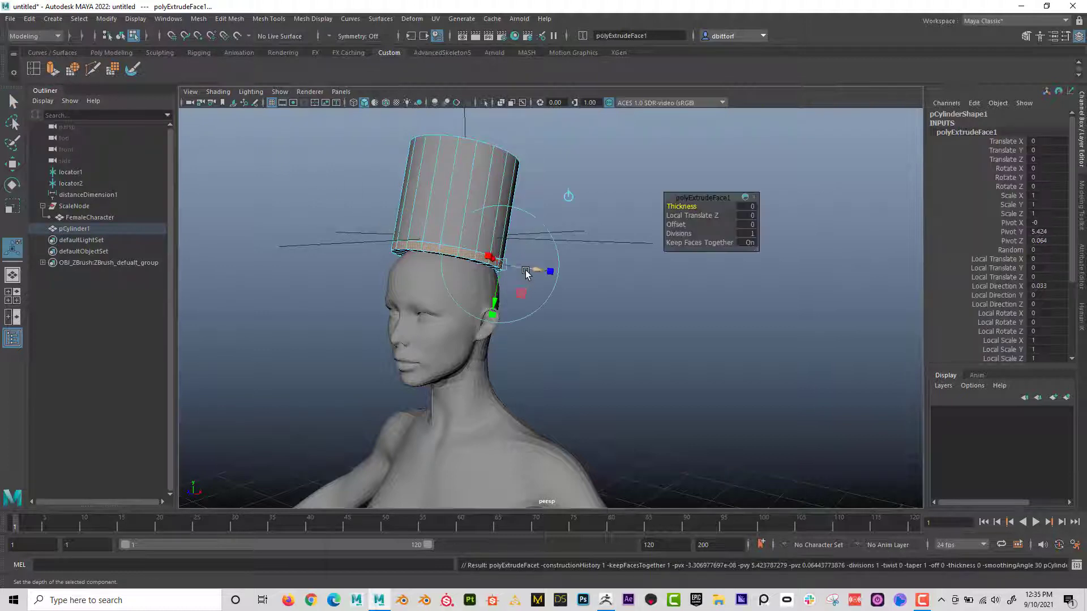
{"action": "left_click_drag", "start_coordinate": [526, 273], "coordinate": [575, 274]}
{"action": "right_click_drag", "start_coordinate": [481, 214], "coordinate": [497, 205]}
{"action": "key", "text": "w"}
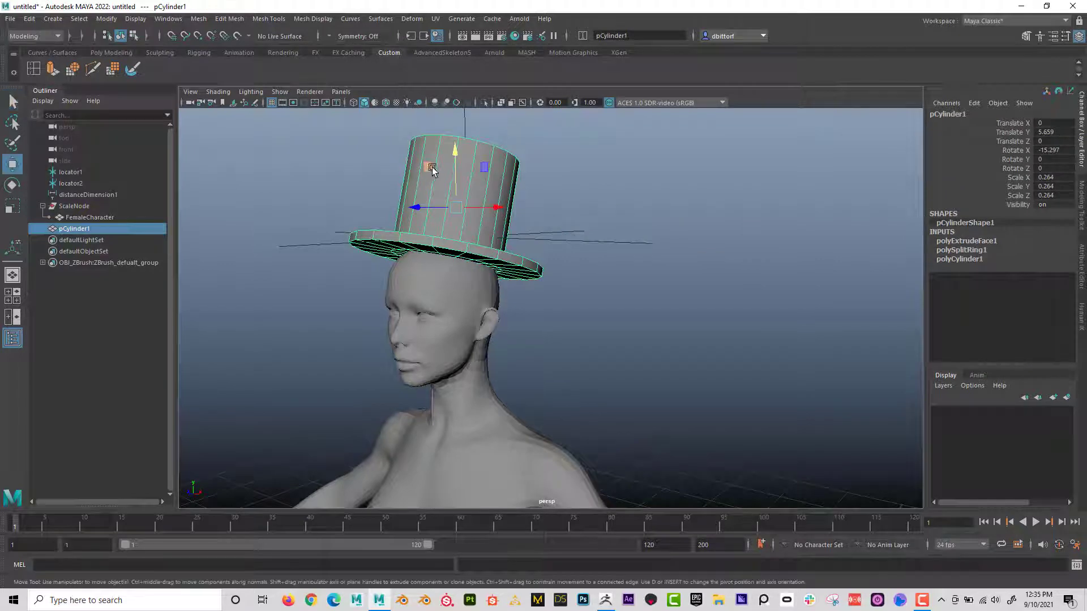
- Lower the hat onto the figure's head to a Y translation of about 5.58, keeping it selected
{"action": "left_click_drag", "start_coordinate": [443, 163], "coordinate": [444, 179]}
{"action": "scroll", "coordinate": [600, 210], "scroll_direction": "down", "scroll_amount": 5}
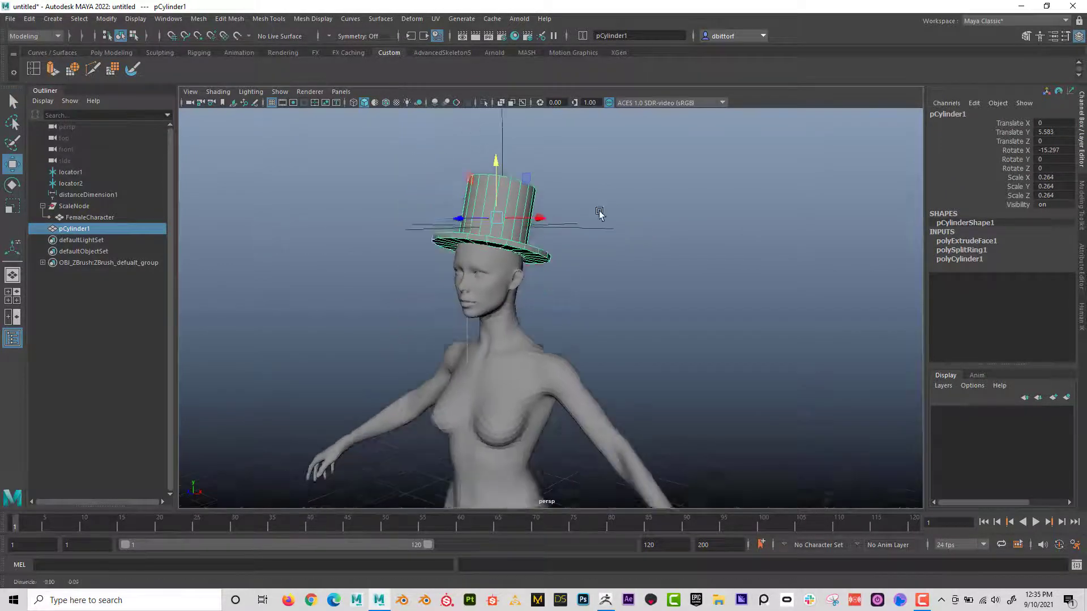
{"action": "scroll", "coordinate": [605, 197], "scroll_direction": "down", "scroll_amount": 3}
{"action": "left_click", "coordinate": [674, 255]}
{"action": "scroll", "coordinate": [556, 235], "scroll_direction": "down", "scroll_amount": 5}
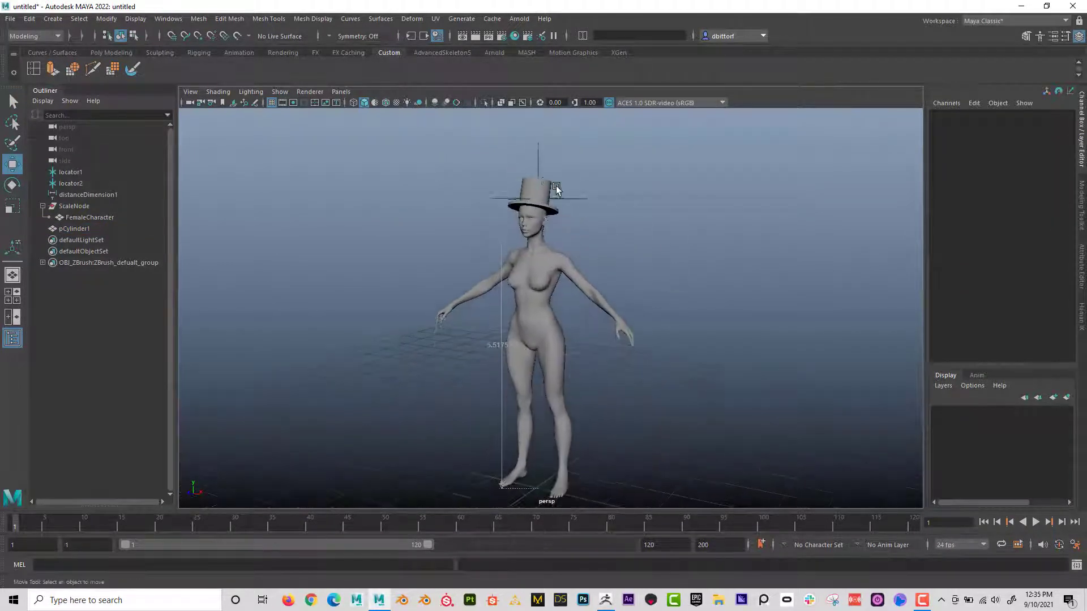
{"action": "left_click", "coordinate": [545, 184]}
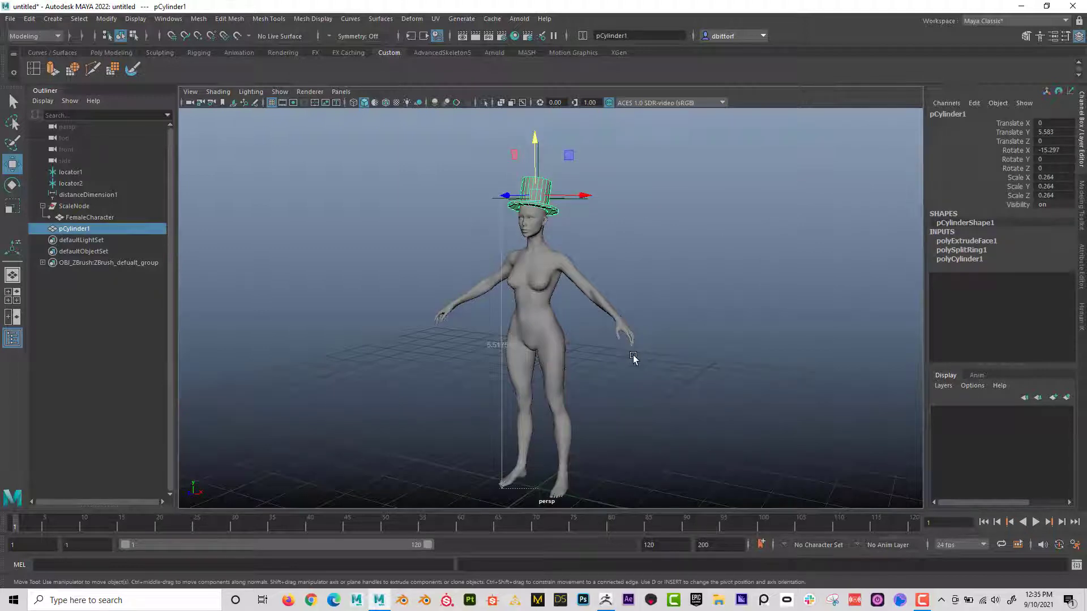
{"action": "middle_click_drag", "start_coordinate": [634, 359], "coordinate": [594, 340], "text": "alt"}
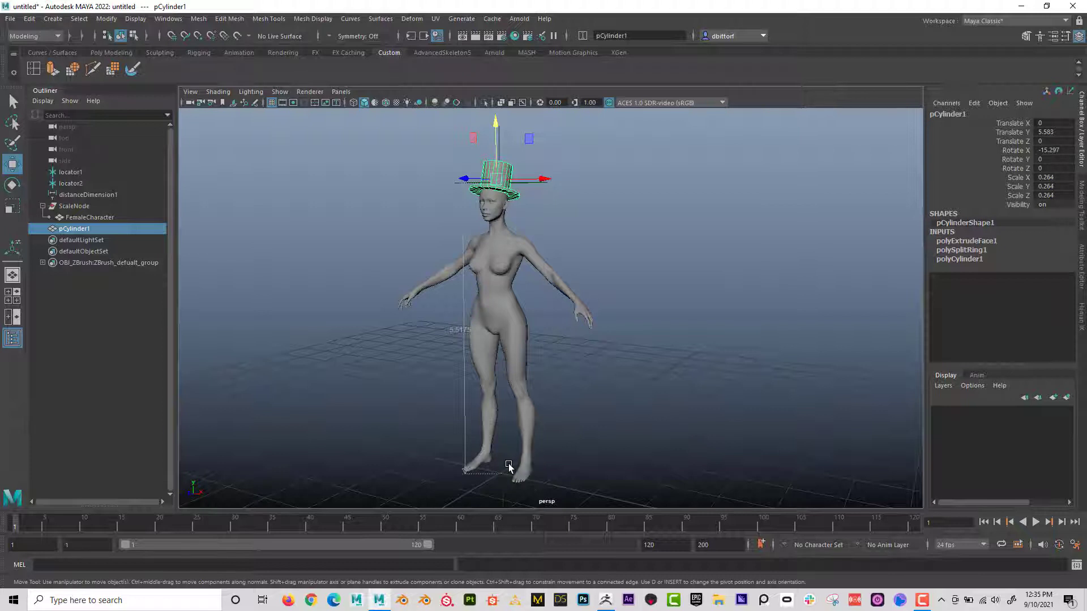
- Rename the hat cylinder as Hat and parent it under the ScaleNode group
{"action": "double_click", "coordinate": [73, 229]}
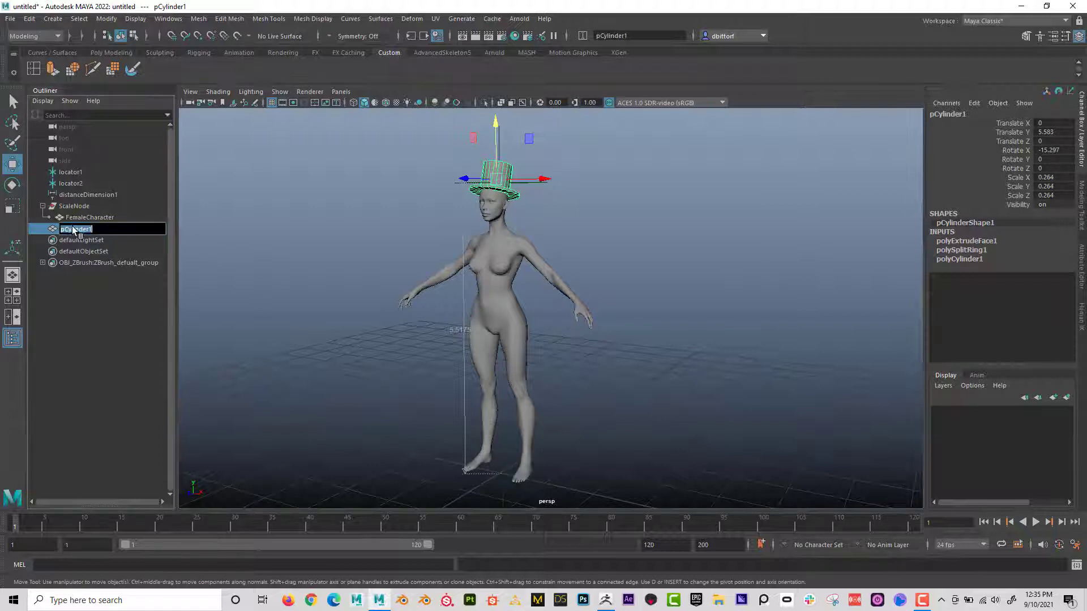
{"action": "type", "text": "Hat"}
{"action": "key", "text": "Return"}
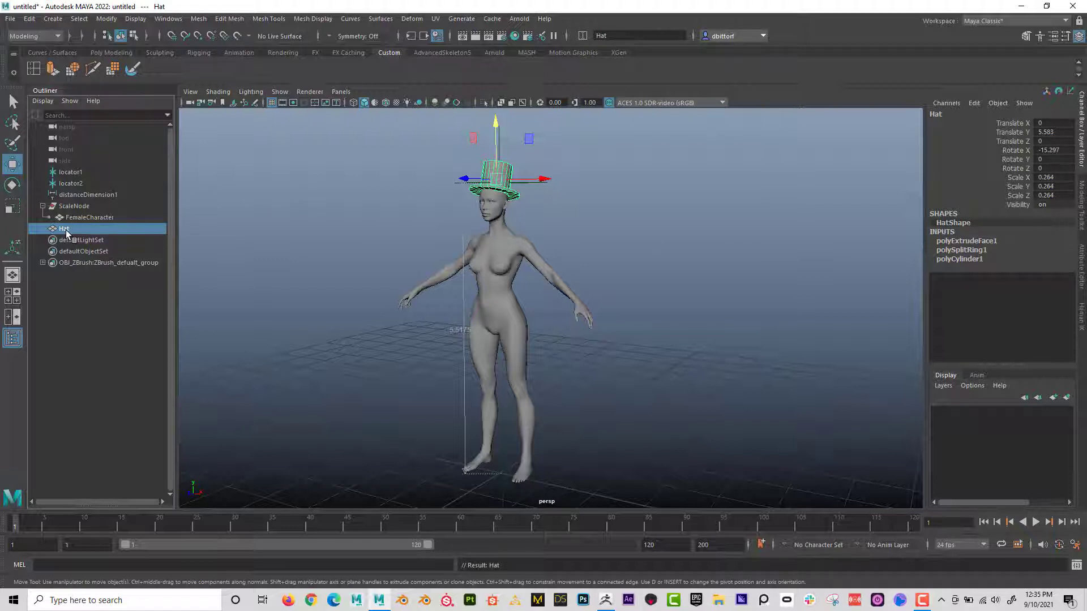
{"action": "left_click_drag", "start_coordinate": [67, 232], "coordinate": [69, 209]}
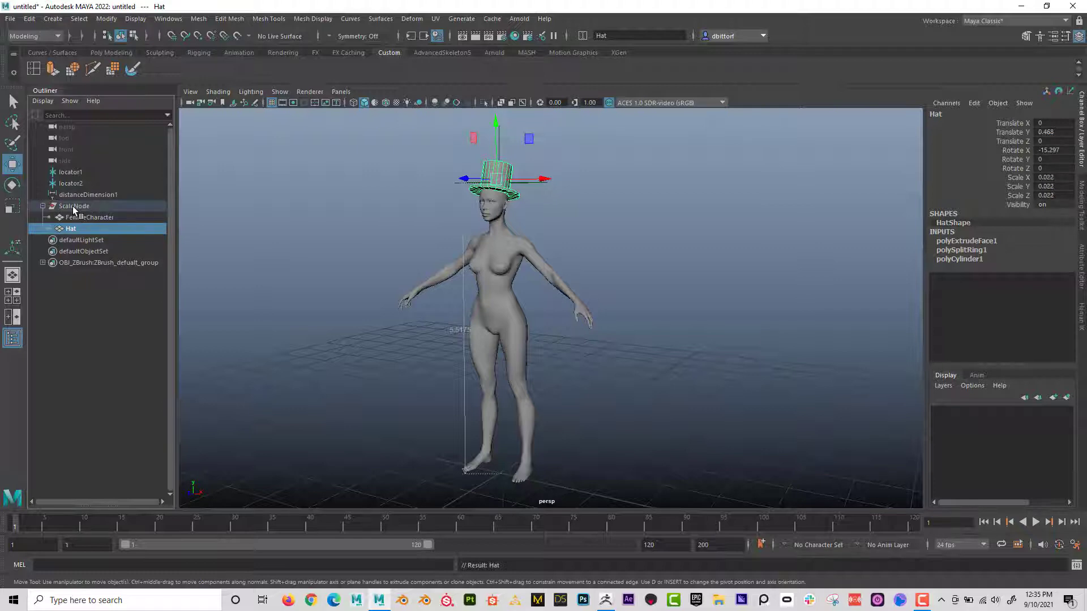
- Set the ScaleNode group's X, Y and Z scale to 1, shrinking the figure and hat together
{"action": "left_click", "coordinate": [72, 206]}
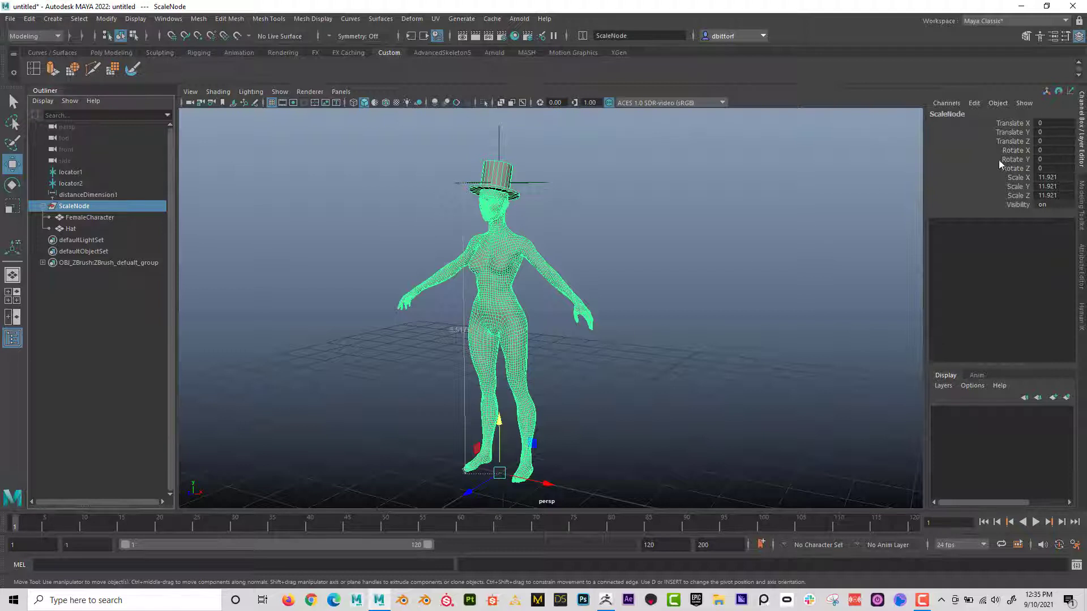
{"action": "left_click_drag", "start_coordinate": [1046, 178], "coordinate": [1052, 193]}
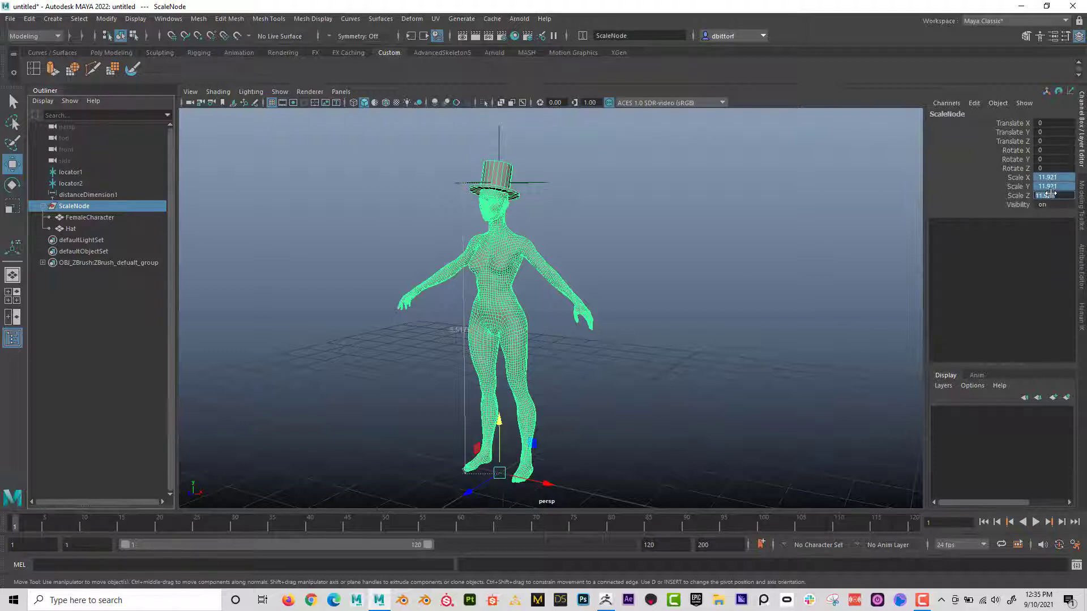
{"action": "type", "text": "1"}
{"action": "key", "text": "Return"}
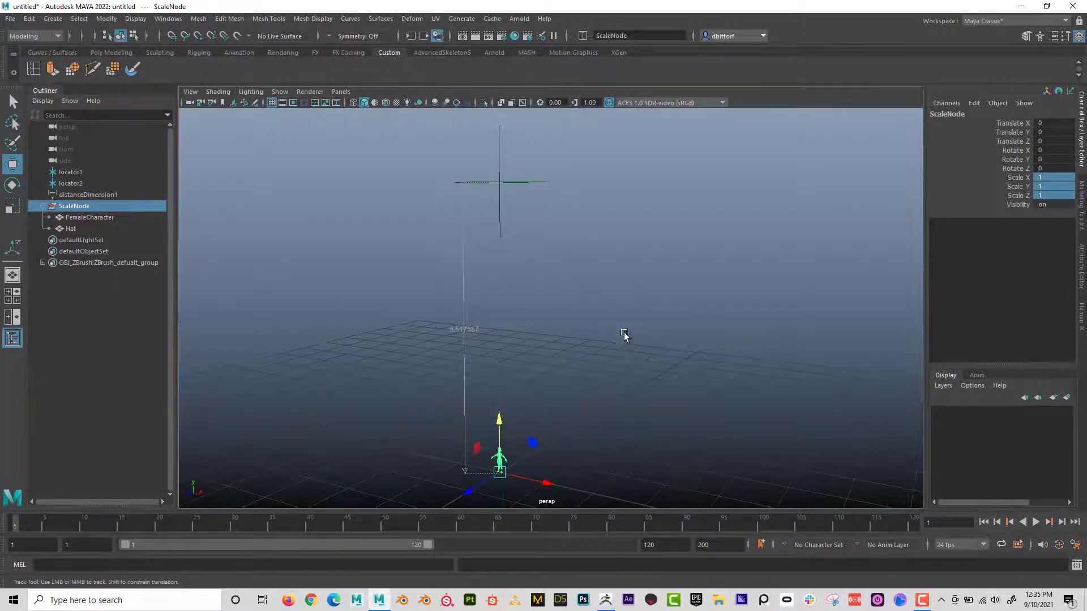
{"action": "right_click_drag", "start_coordinate": [630, 290], "coordinate": [808, 389], "text": "alt"}
{"action": "middle_click_drag", "start_coordinate": [480, 471], "coordinate": [538, 316], "text": "alt"}
{"action": "right_click_drag", "start_coordinate": [538, 315], "coordinate": [753, 410], "text": "alt"}
{"action": "scroll", "coordinate": [626, 339], "scroll_direction": "up", "scroll_amount": 5}
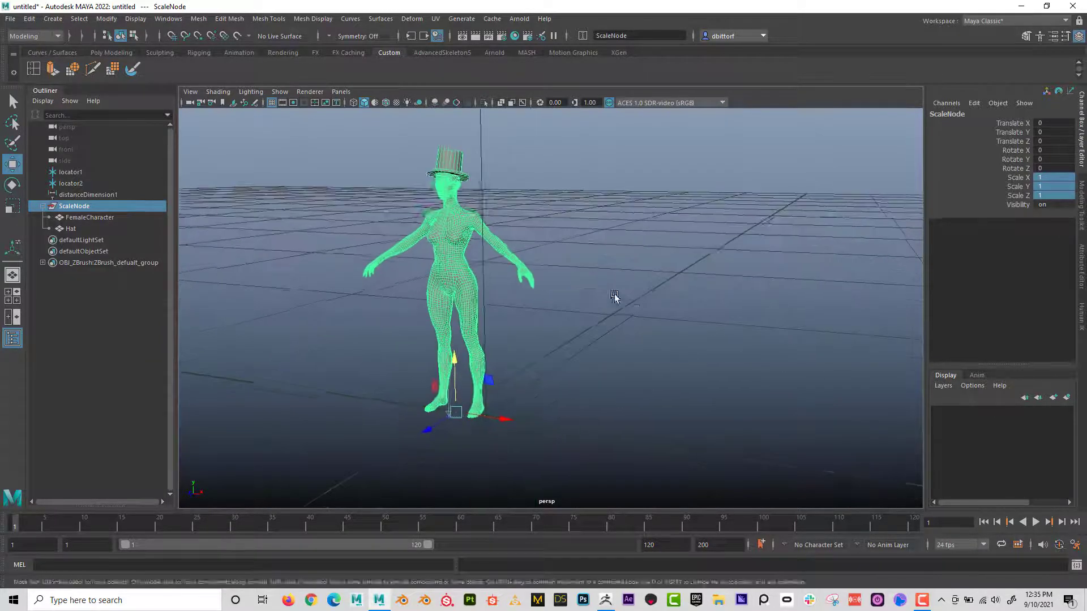
{"action": "scroll", "coordinate": [614, 297], "scroll_direction": "up", "scroll_amount": 3}
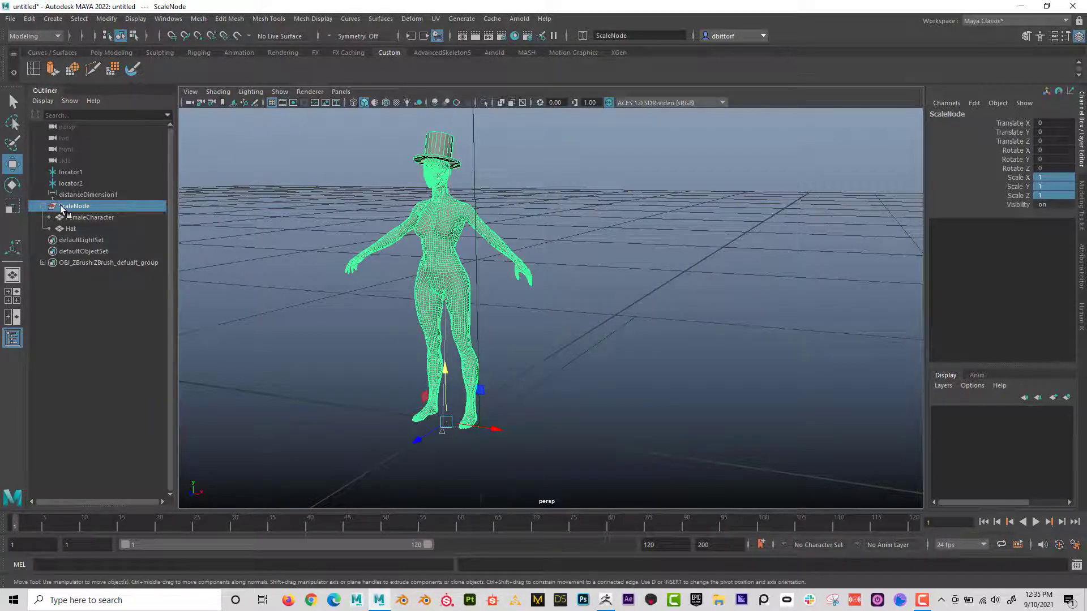
- Keyframe ScaleNode at frame 1 with scale 1 and at frame 30 with a uniform scale of about 12.027
{"action": "key", "text": "s"}
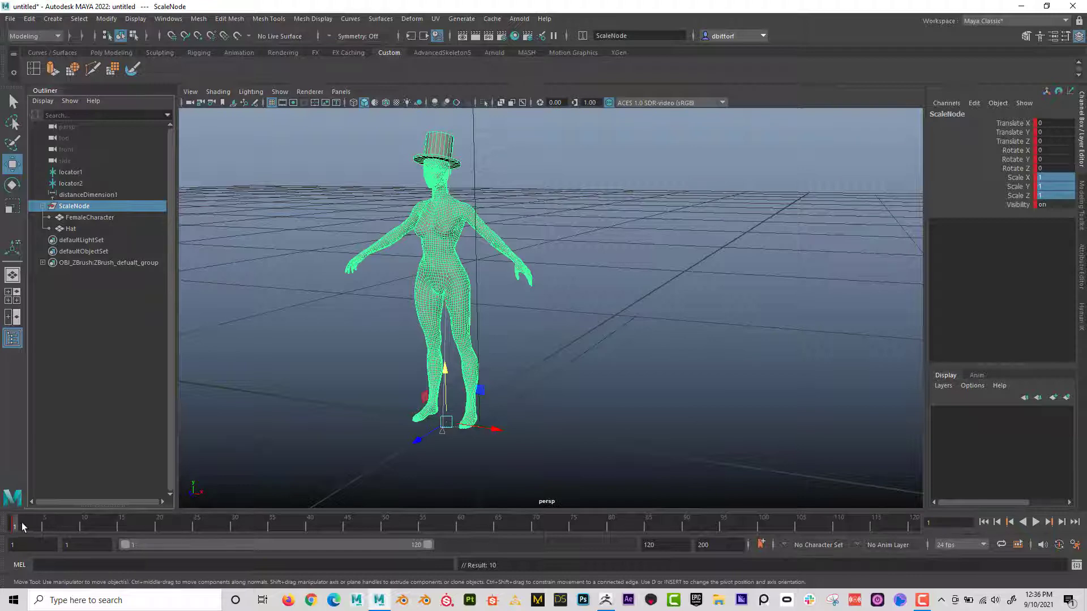
{"action": "left_click_drag", "start_coordinate": [23, 526], "coordinate": [234, 526]}
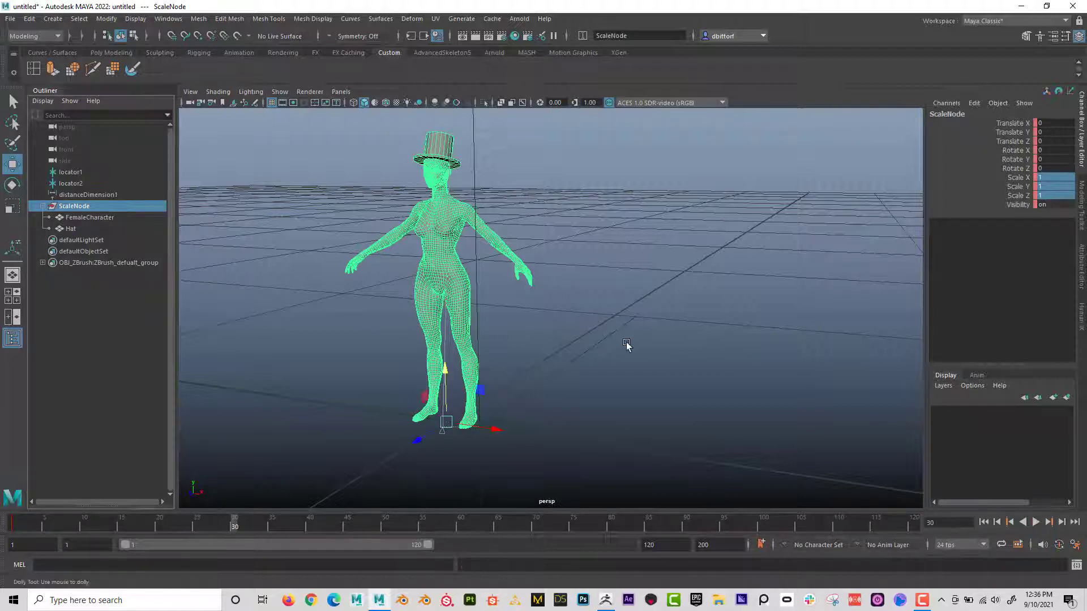
{"action": "right_click_drag", "start_coordinate": [624, 343], "coordinate": [266, 317], "text": "alt"}
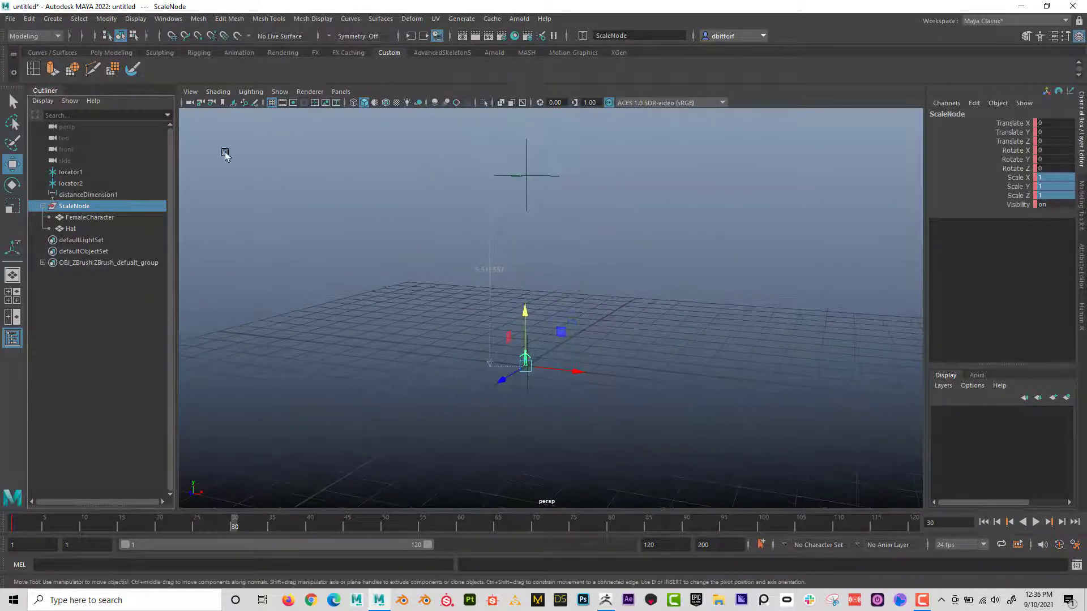
{"action": "left_click", "coordinate": [17, 207]}
{"action": "left_click_drag", "start_coordinate": [525, 363], "coordinate": [726, 393]}
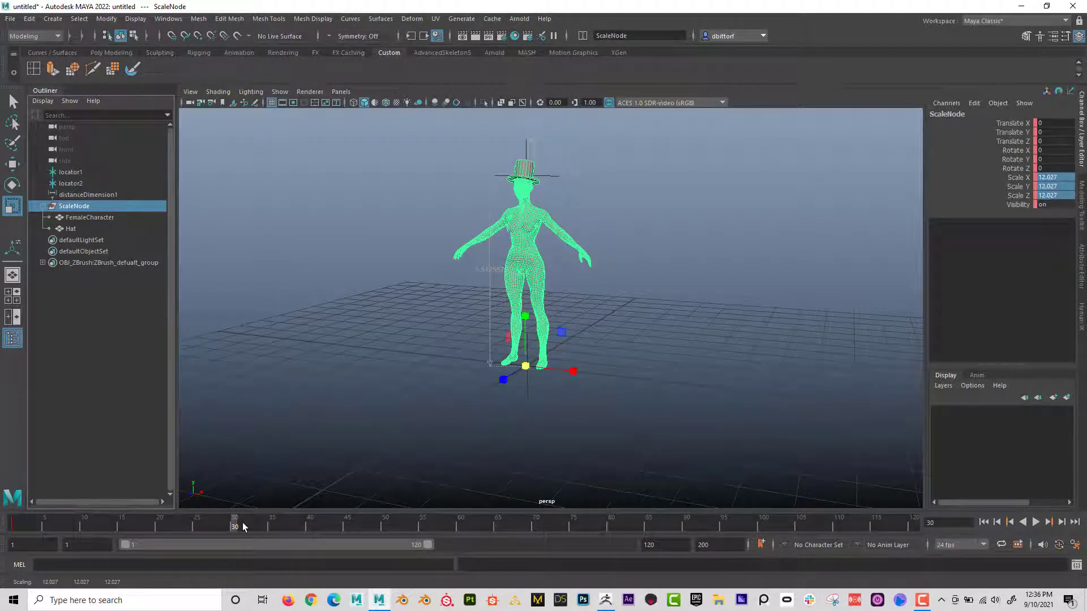
{"action": "key", "text": "s"}
- Compare the figure and hat at ZBrush size on frame 1 and at real-world size on frame 30
{"action": "left_click_drag", "start_coordinate": [232, 528], "coordinate": [12, 527]}
{"action": "right_click_drag", "start_coordinate": [526, 439], "coordinate": [776, 440], "text": "alt"}
{"action": "middle_click_drag", "start_coordinate": [473, 357], "coordinate": [552, 232], "text": "alt"}
{"action": "right_click_drag", "start_coordinate": [552, 232], "coordinate": [838, 397], "text": "alt"}
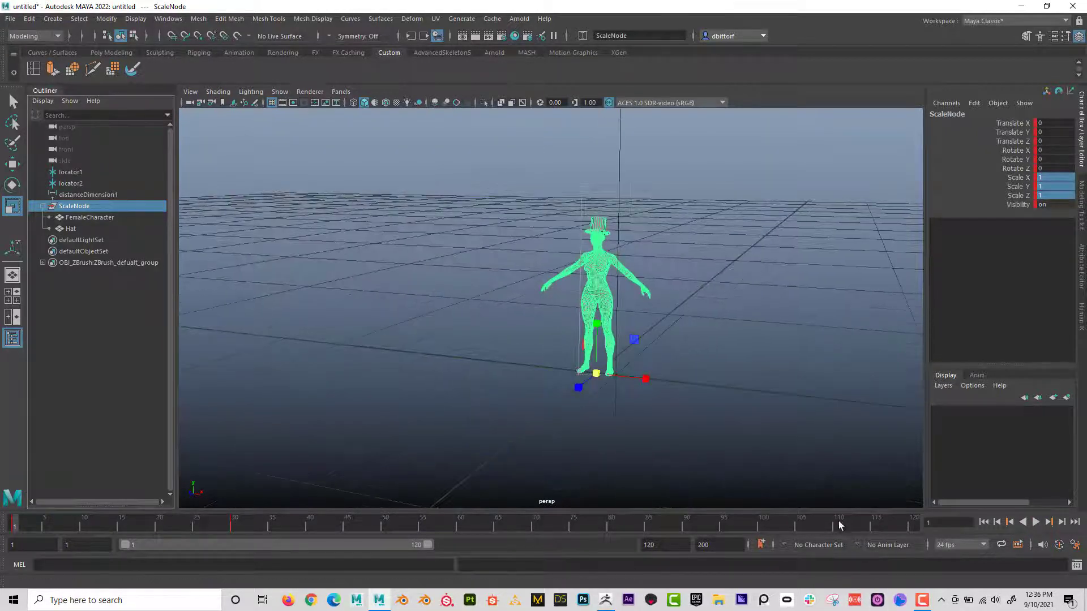
{"action": "middle_click_drag", "start_coordinate": [661, 332], "coordinate": [614, 332], "text": "alt"}
{"action": "right_click_drag", "start_coordinate": [614, 332], "coordinate": [974, 390], "text": "alt"}
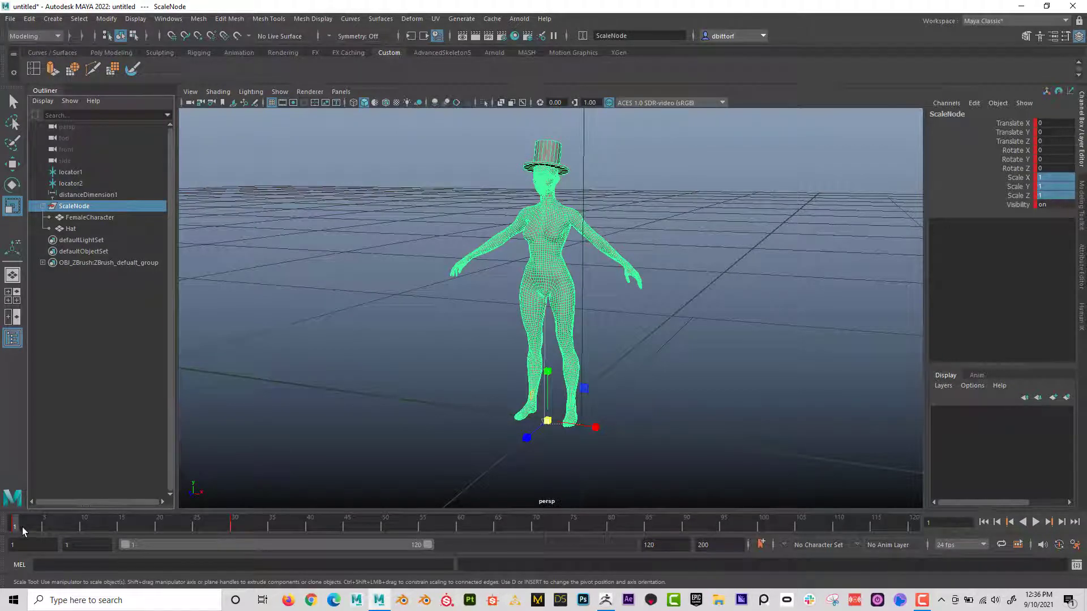
{"action": "right_click_drag", "start_coordinate": [756, 338], "coordinate": [195, 464], "text": "alt"}
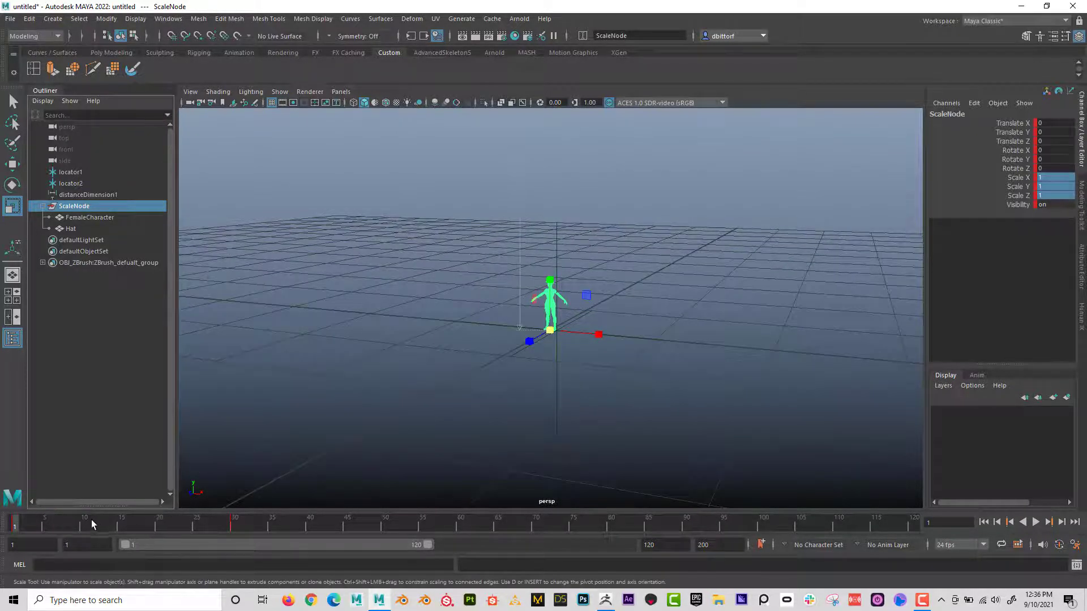
{"action": "left_click_drag", "start_coordinate": [90, 525], "coordinate": [236, 520]}
{"action": "middle_click_drag", "start_coordinate": [548, 250], "coordinate": [541, 365], "text": "alt"}
{"action": "right_click_drag", "start_coordinate": [541, 365], "coordinate": [423, 266], "text": "alt"}
{"action": "middle_click_drag", "start_coordinate": [423, 266], "coordinate": [403, 319], "text": "alt"}
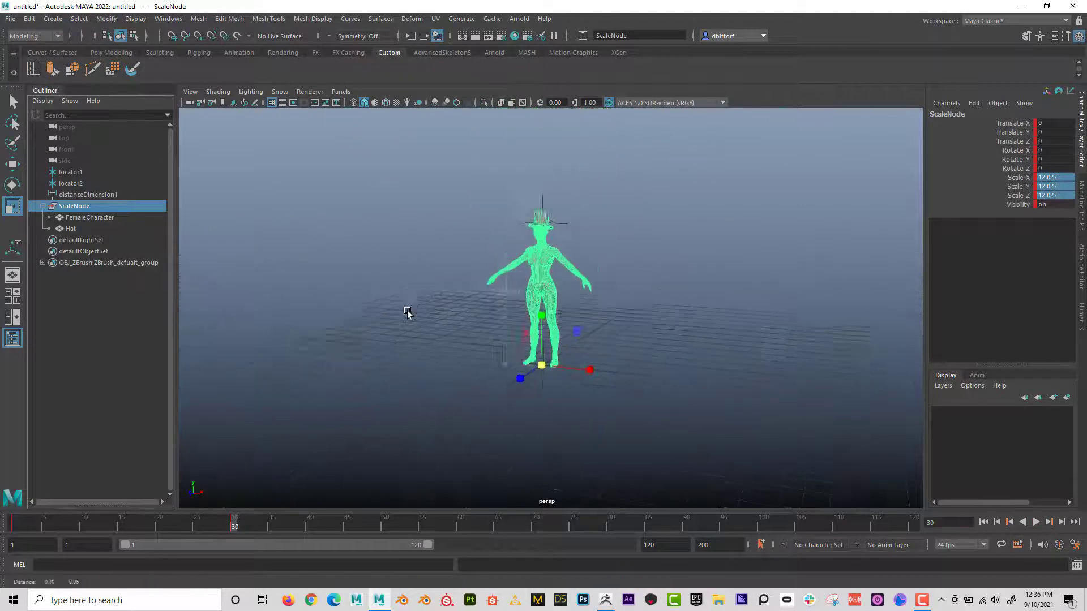
{"action": "right_click_drag", "start_coordinate": [404, 320], "coordinate": [650, 339], "text": "alt"}
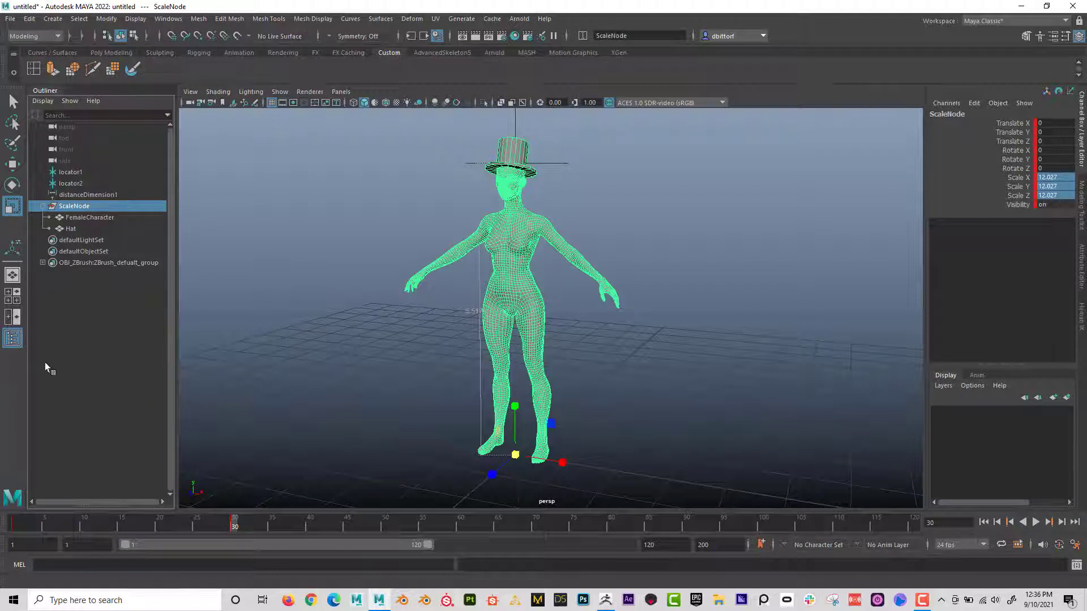
- Return the timeline to frame 1 so the figure and hat are at the original ZBrush scale
{"action": "left_click_drag", "start_coordinate": [219, 524], "coordinate": [12, 524]}
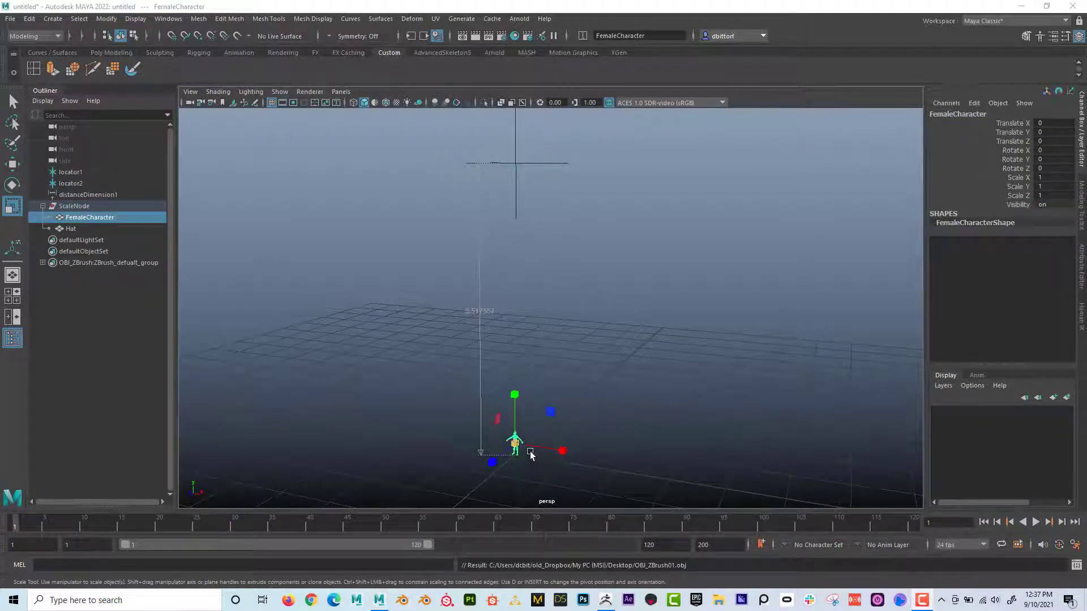
{"action": "middle_click_drag", "start_coordinate": [543, 383], "coordinate": [532, 277], "text": "alt"}
{"action": "right_click_drag", "start_coordinate": [532, 276], "coordinate": [1075, 357], "text": "alt"}
{"action": "middle_click_drag", "start_coordinate": [569, 322], "coordinate": [777, 198], "text": "alt"}
{"action": "right_click_drag", "start_coordinate": [777, 198], "coordinate": [1070, 373], "text": "alt"}
- Export only the Hat mesh to the Desktop as an OBJ file named OBJ_Hat01
{"action": "left_click", "coordinate": [574, 171]}
{"action": "middle_click_drag", "start_coordinate": [677, 183], "coordinate": [667, 214], "text": "alt"}
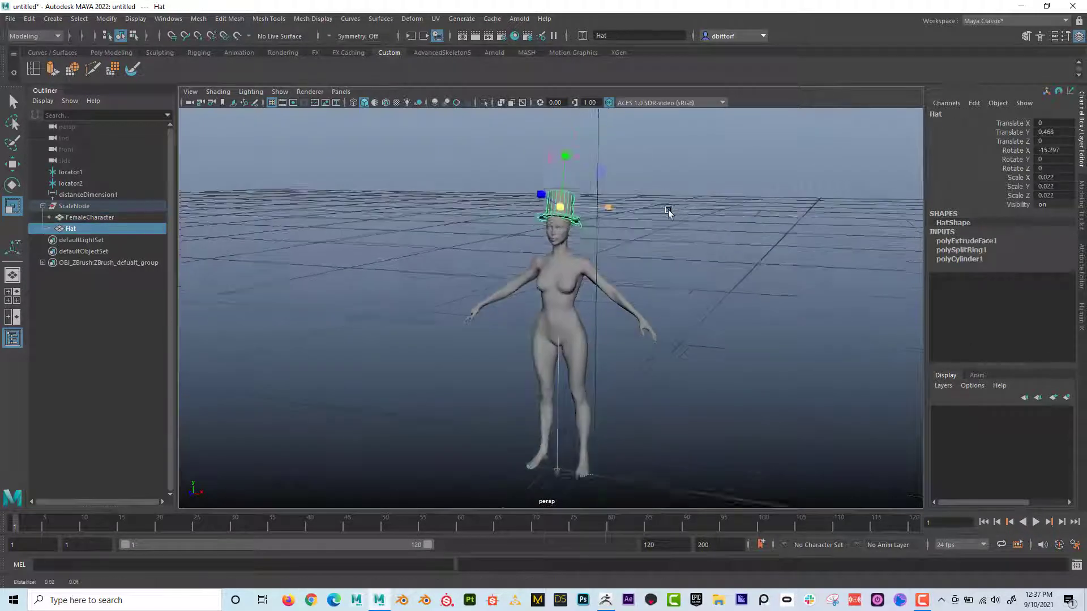
{"action": "scroll", "coordinate": [682, 232], "scroll_direction": "up", "scroll_amount": 5}
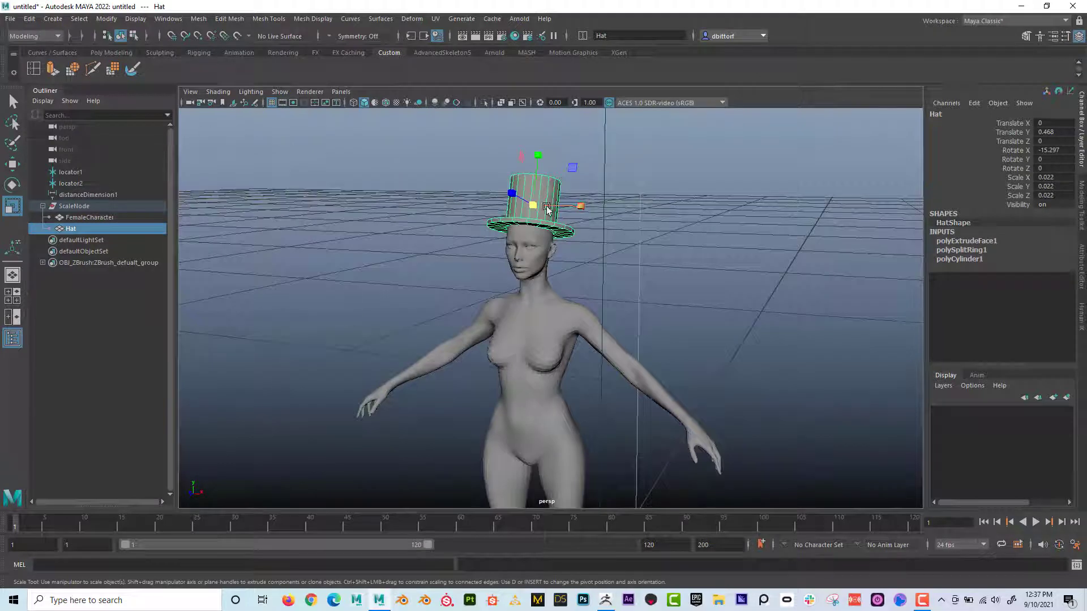
{"action": "left_click", "coordinate": [13, 22]}
{"action": "left_click", "coordinate": [101, 161]}
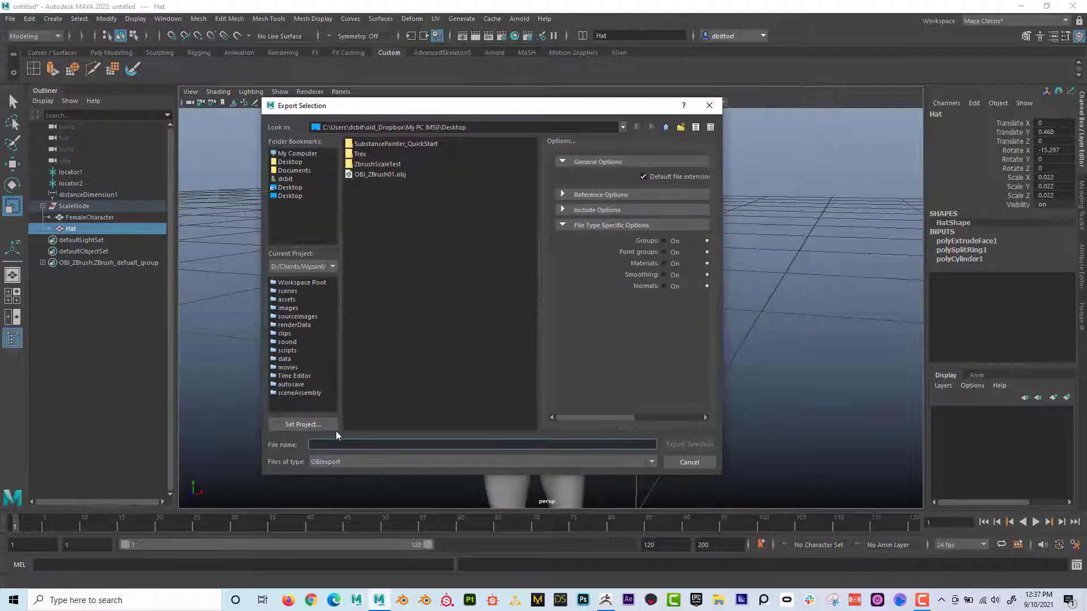
{"action": "type", "text": "OBJ_Hat01"}
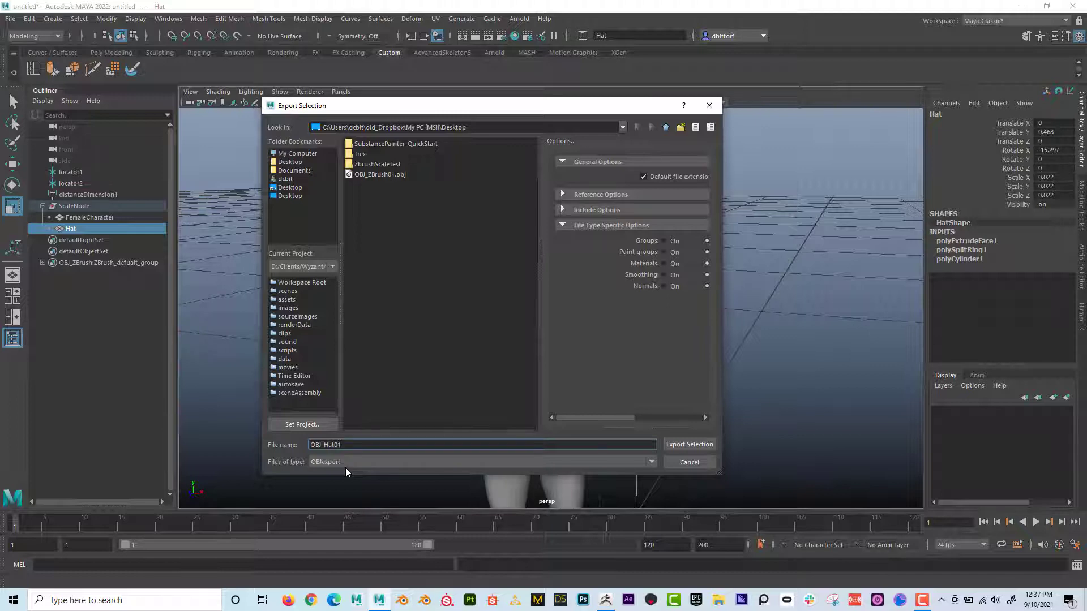
{"action": "left_click", "coordinate": [689, 444]}
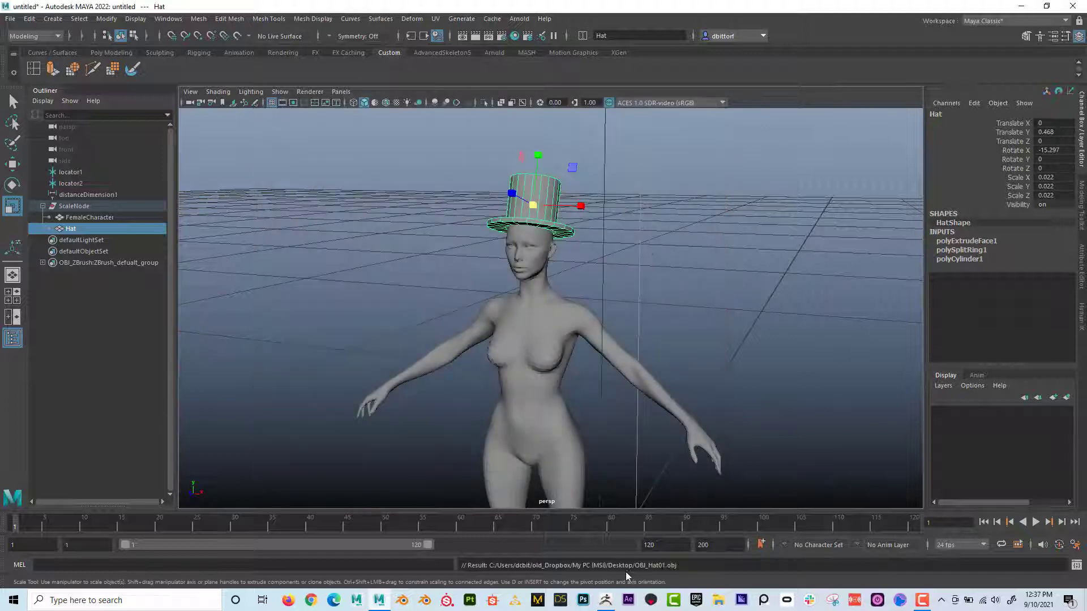
- Switch to ZBrush and append a PolySphere as a second subtool to the female figure
{"action": "mouse_move", "coordinate": [605, 600]}
{"action": "left_click", "coordinate": [603, 528]}
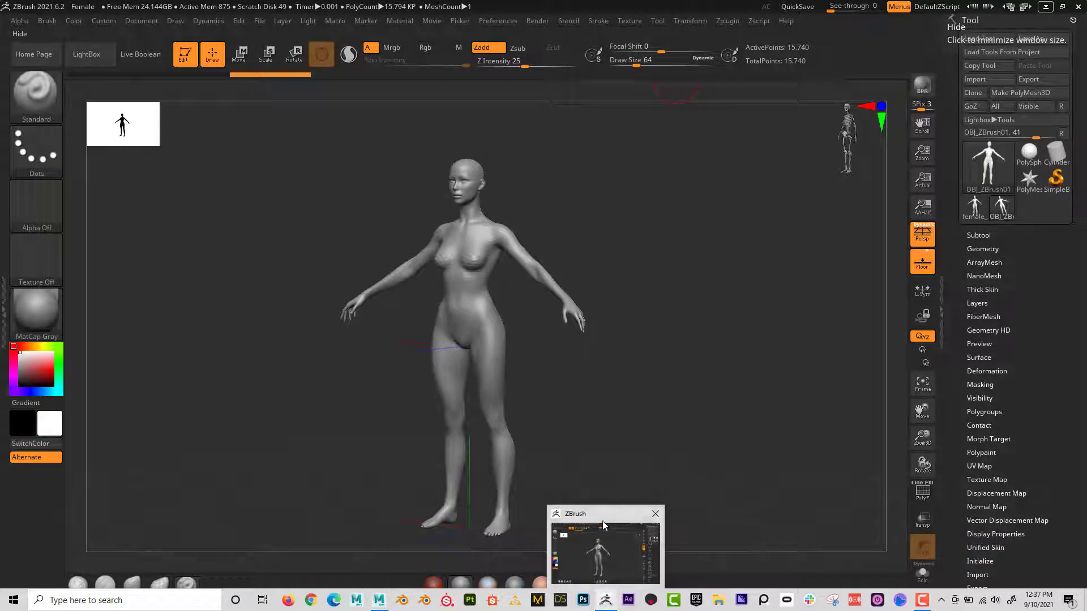
{"action": "left_click", "coordinate": [979, 235]}
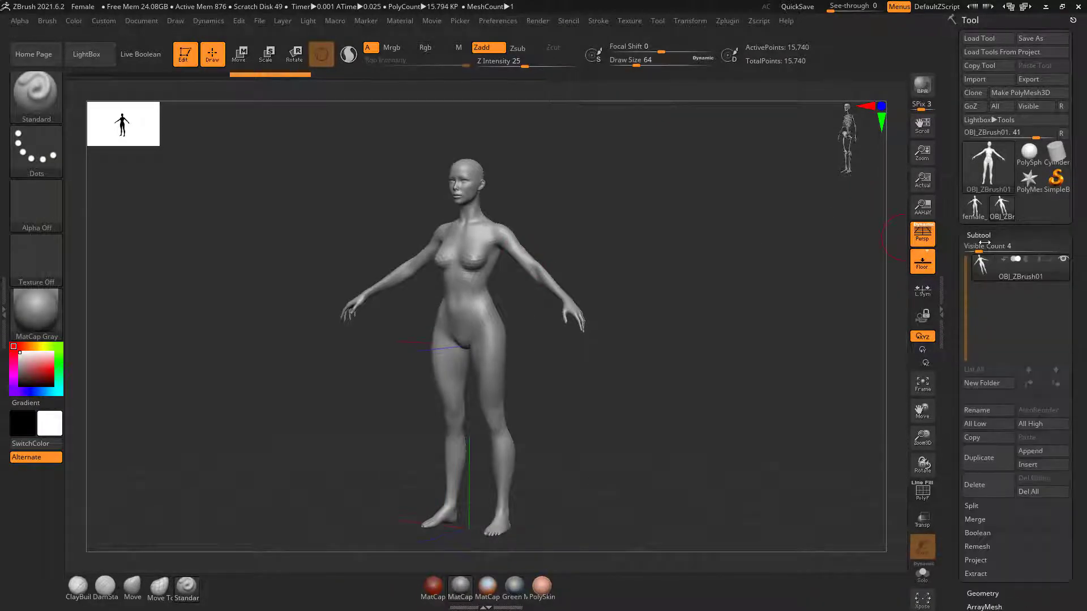
{"action": "left_click", "coordinate": [1043, 452]}
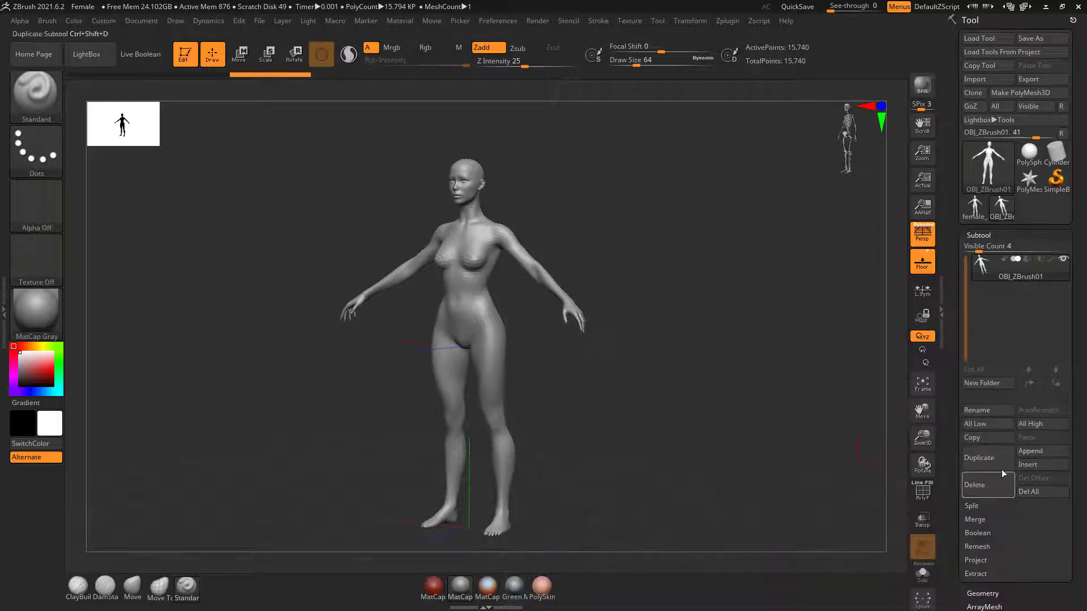
{"action": "left_click", "coordinate": [1031, 453]}
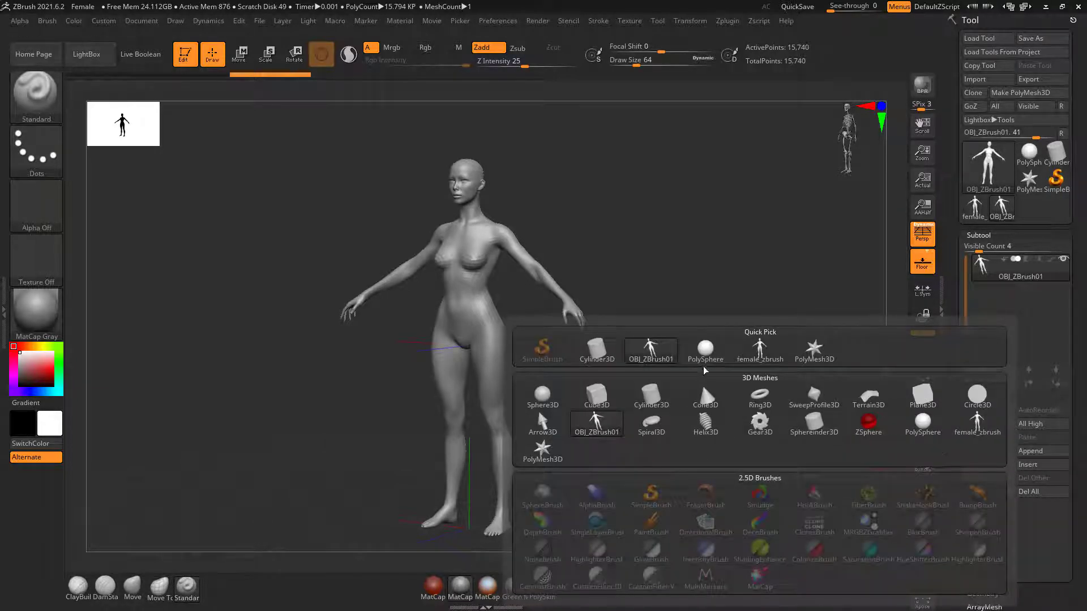
{"action": "left_click", "coordinate": [698, 363]}
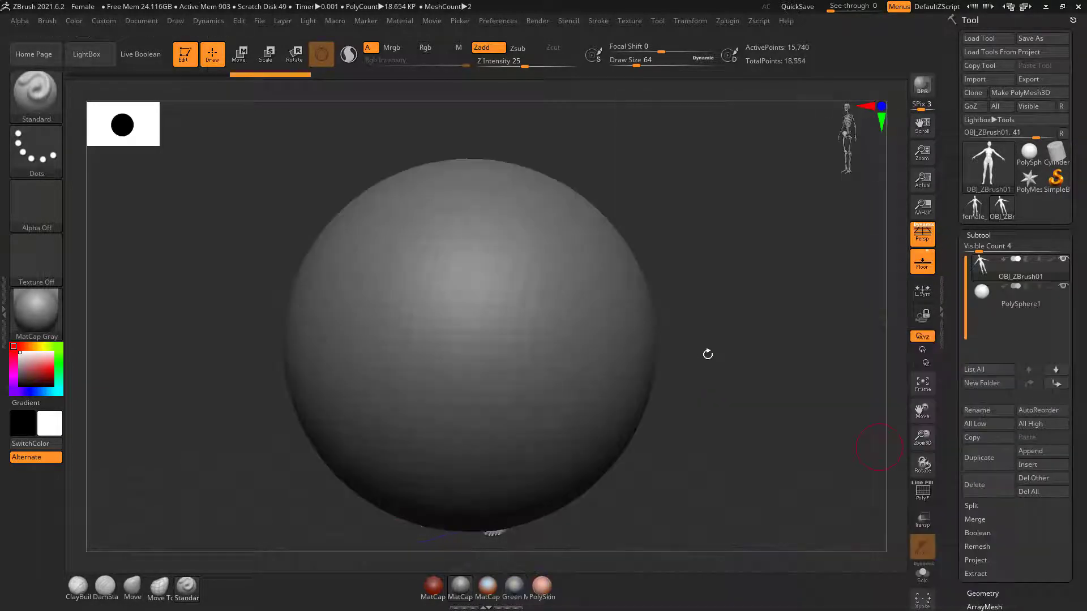
- Replace the PolySphere1 subtool by importing OBJ_Hat01 from the Desktop
{"action": "left_click", "coordinate": [1023, 305]}
{"action": "left_click", "coordinate": [1000, 82]}
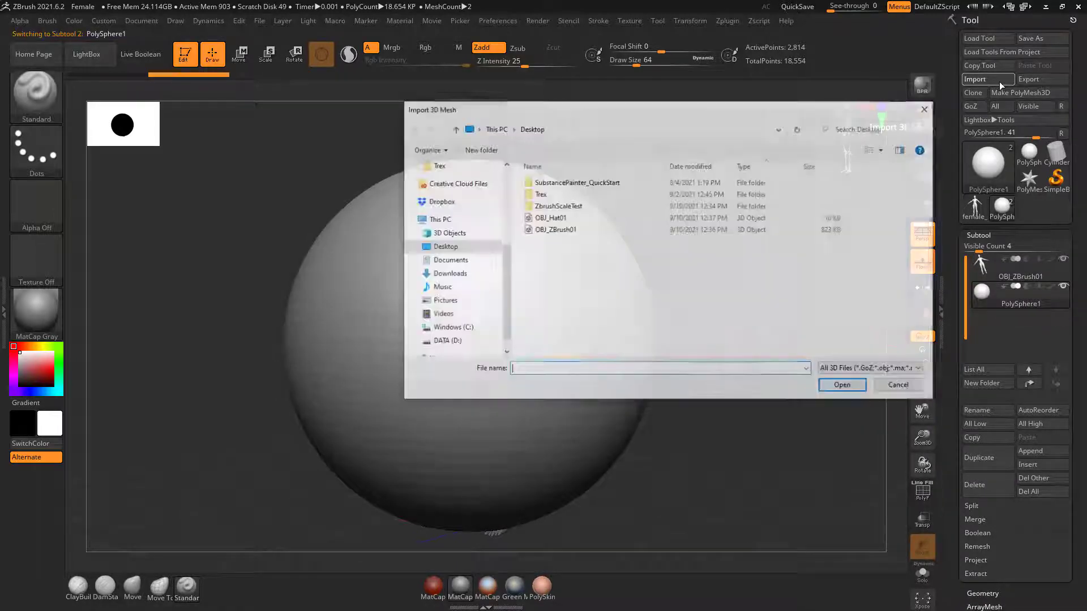
{"action": "left_click", "coordinate": [552, 219]}
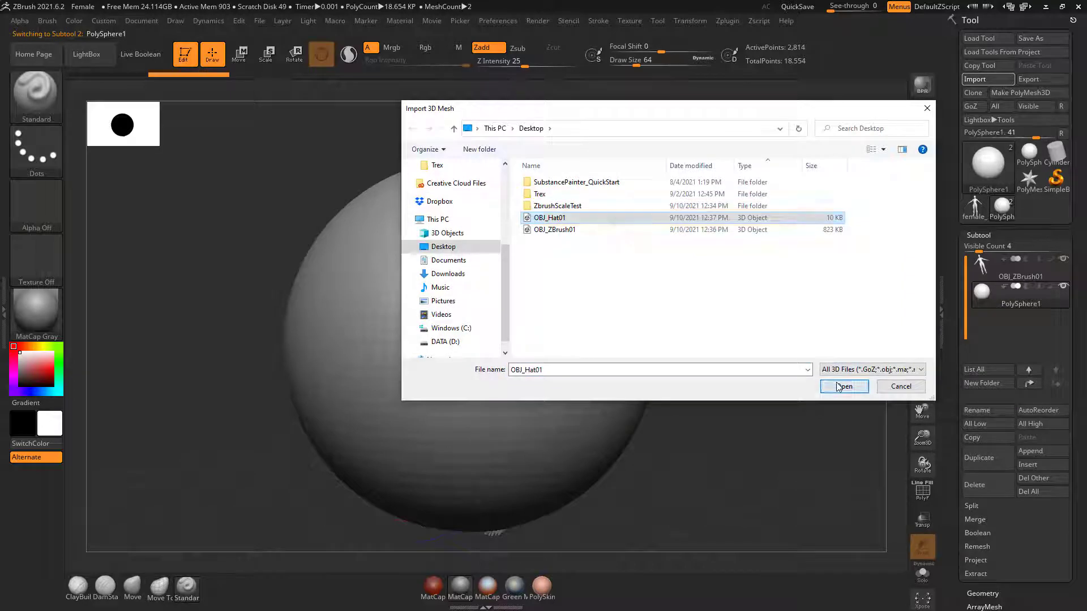
{"action": "left_click", "coordinate": [842, 386]}
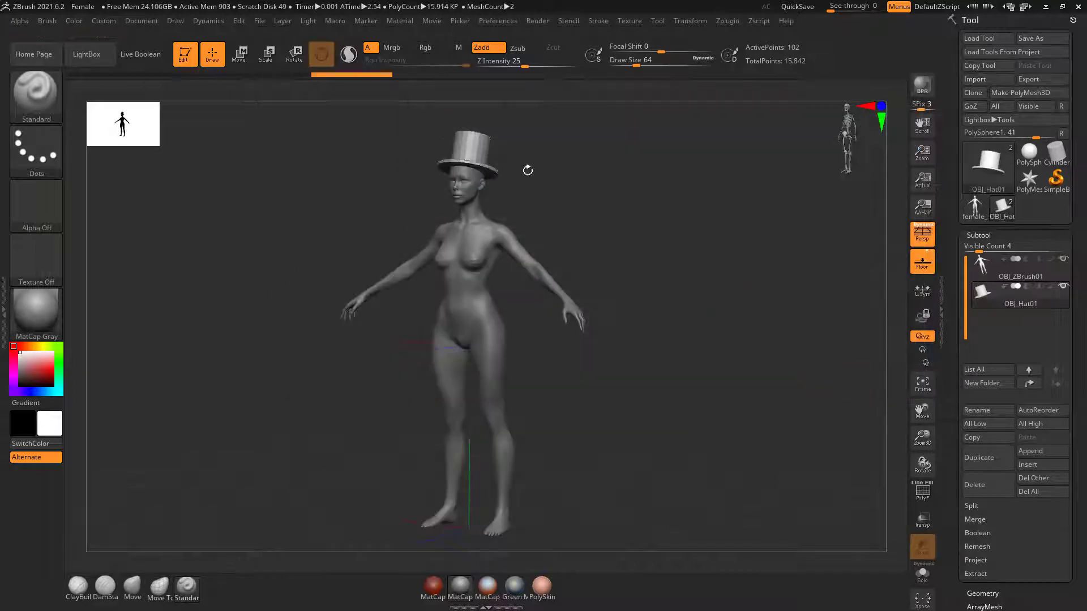
- Switch to Maya, select the ScaleNode group and move the timeline to frame 30 for the real-world scale
{"action": "left_click", "coordinate": [1047, 8]}
{"action": "right_click_drag", "start_coordinate": [723, 386], "coordinate": [249, 258], "text": "alt"}
{"action": "left_click", "coordinate": [74, 207]}
{"action": "key", "text": "f"}
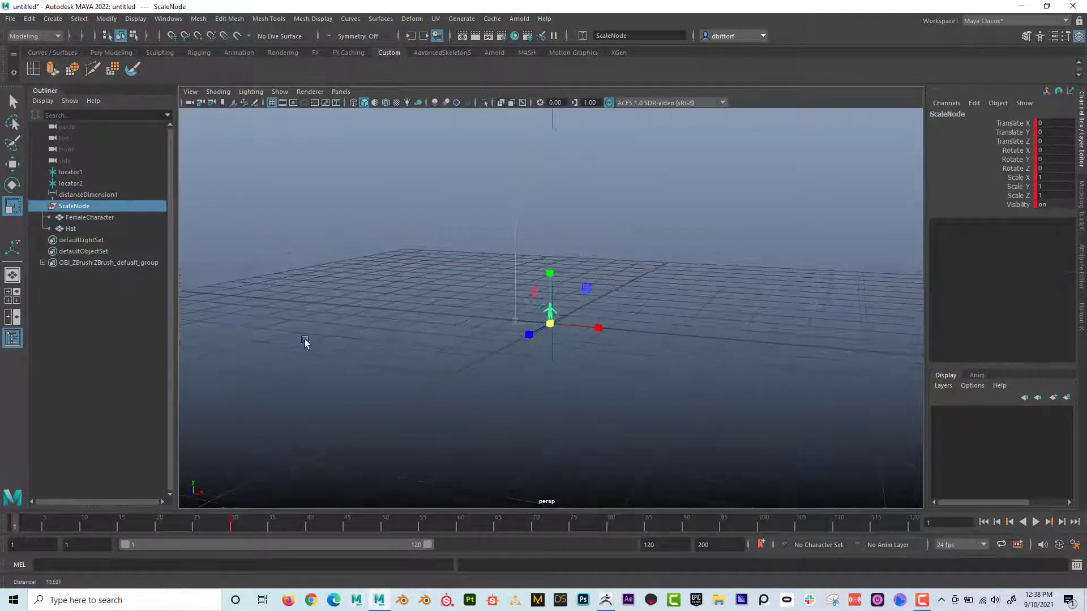
{"action": "left_click_drag", "start_coordinate": [17, 522], "coordinate": [235, 519]}
{"action": "left_click", "coordinate": [470, 260]}
{"action": "middle_click_drag", "start_coordinate": [470, 260], "coordinate": [442, 372], "text": "alt"}
- Export only the Hat mesh at real-world scale to the Desktop as an OBJ file named OBJ_Hat02
{"action": "left_click", "coordinate": [510, 187]}
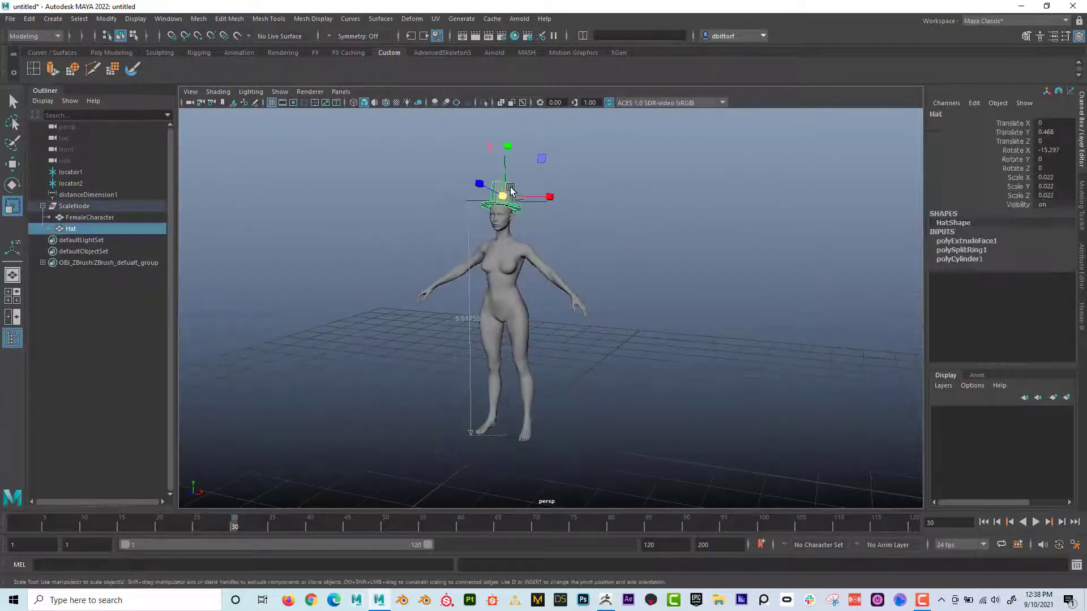
{"action": "left_click", "coordinate": [10, 19]}
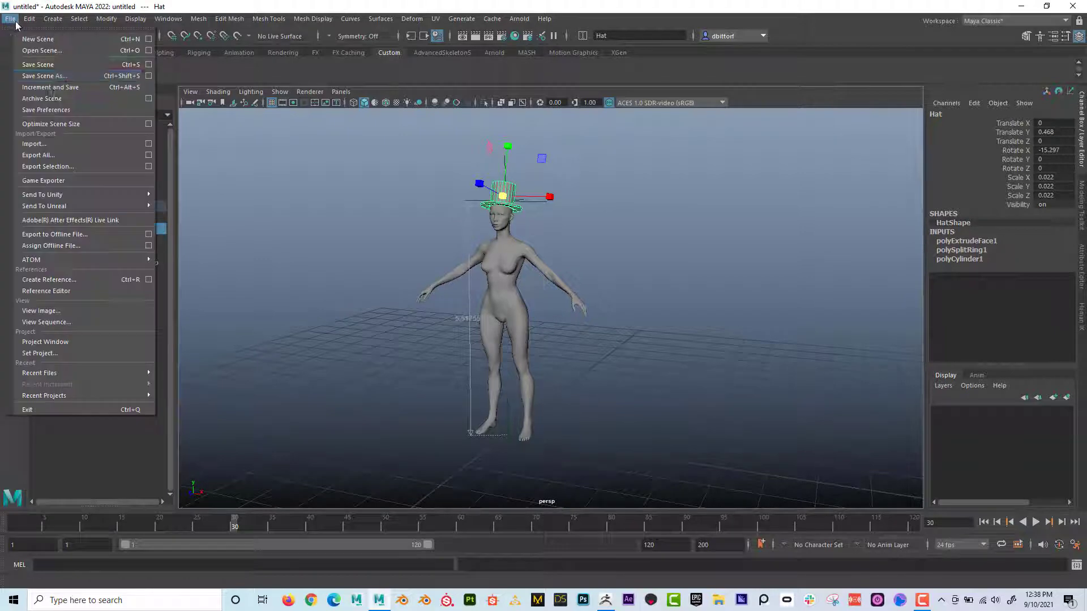
{"action": "left_click", "coordinate": [93, 166]}
{"action": "left_click", "coordinate": [378, 175]}
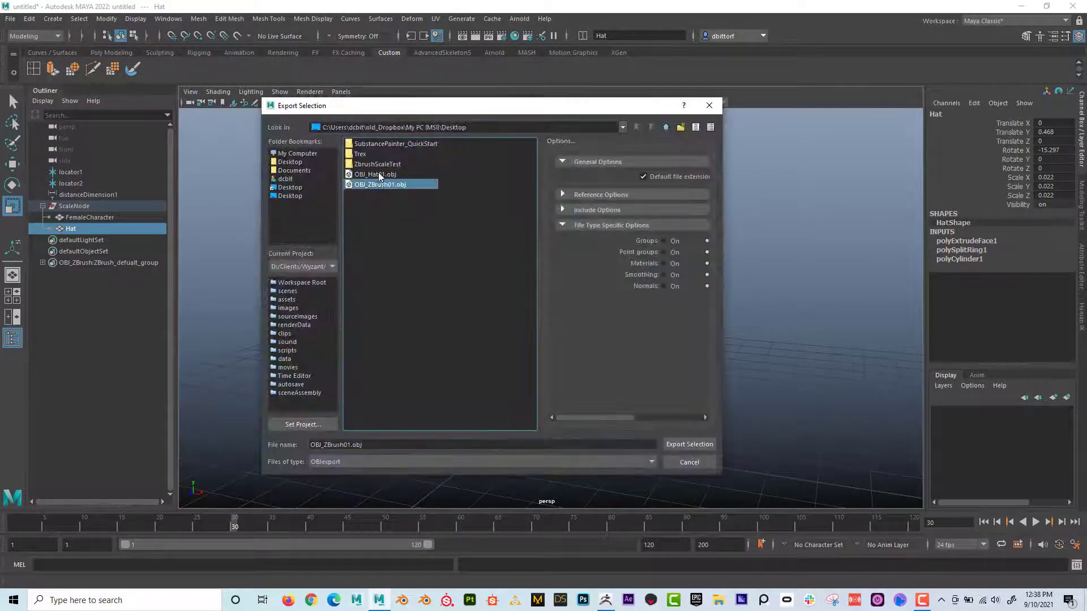
{"action": "left_click", "coordinate": [341, 445]}
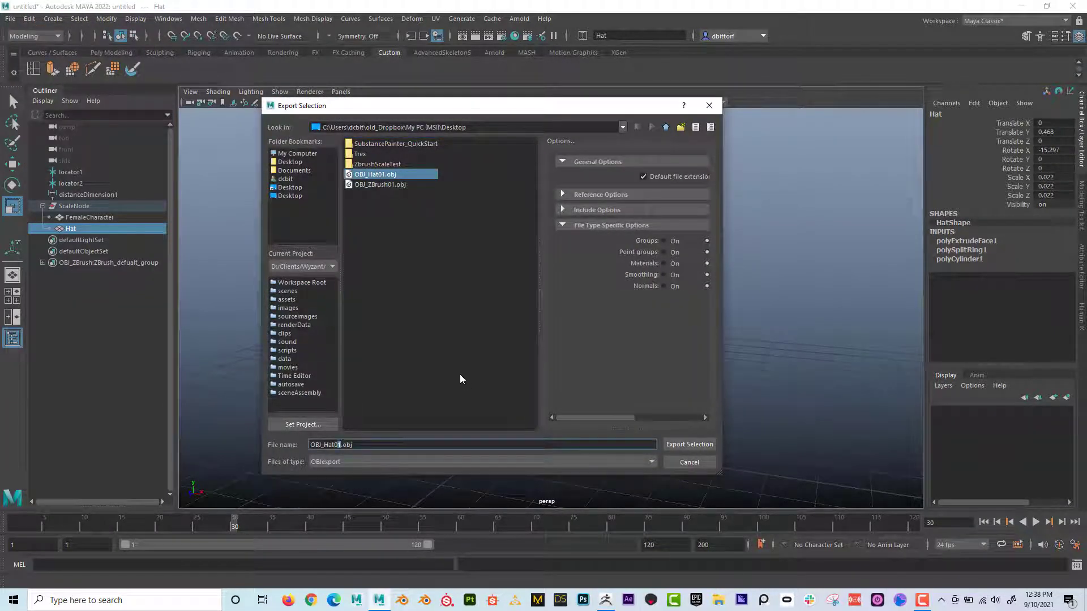
{"action": "type", "text": "2"}
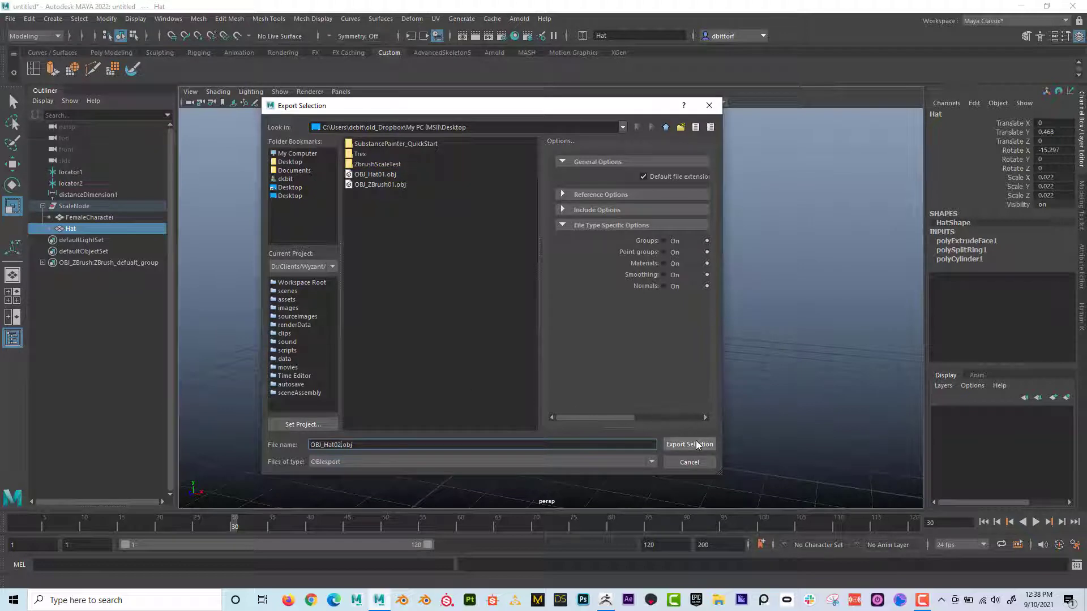
{"action": "left_click", "coordinate": [689, 445]}
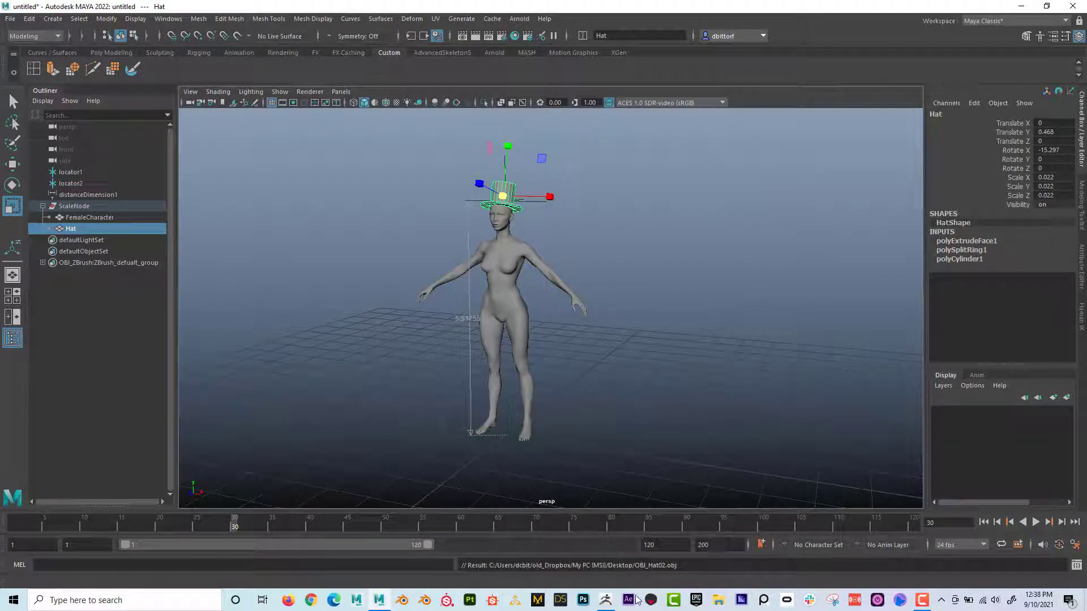
- Switch to ZBrush, append a PolySphere as a third subtool and make it the active subtool
{"action": "mouse_move", "coordinate": [605, 599]}
{"action": "left_click", "coordinate": [629, 517]}
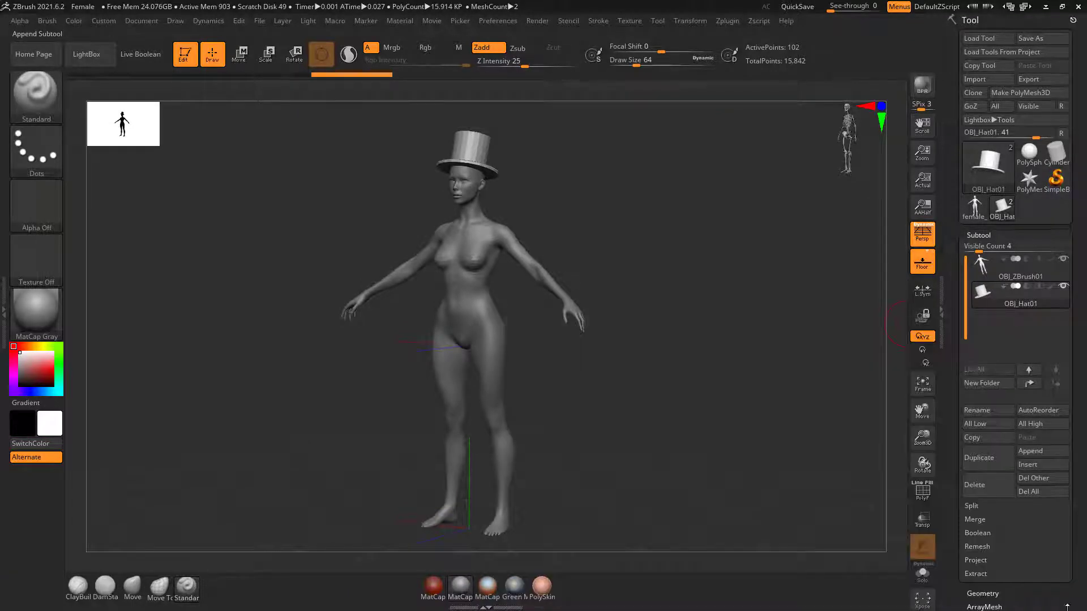
{"action": "left_click", "coordinate": [1038, 450]}
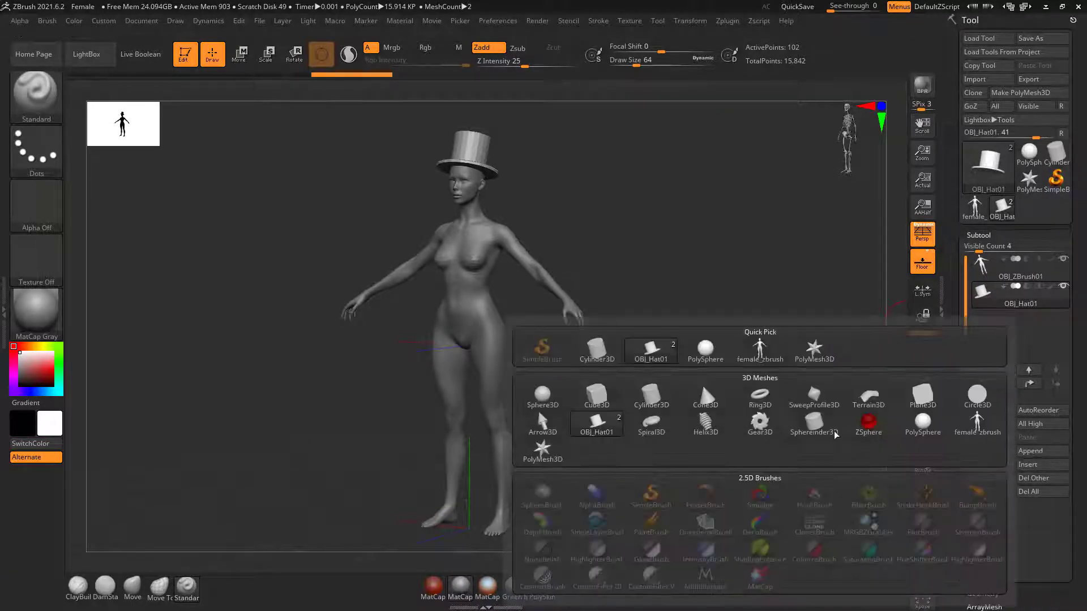
{"action": "left_click", "coordinate": [701, 382]}
{"action": "left_click", "coordinate": [1021, 328]}
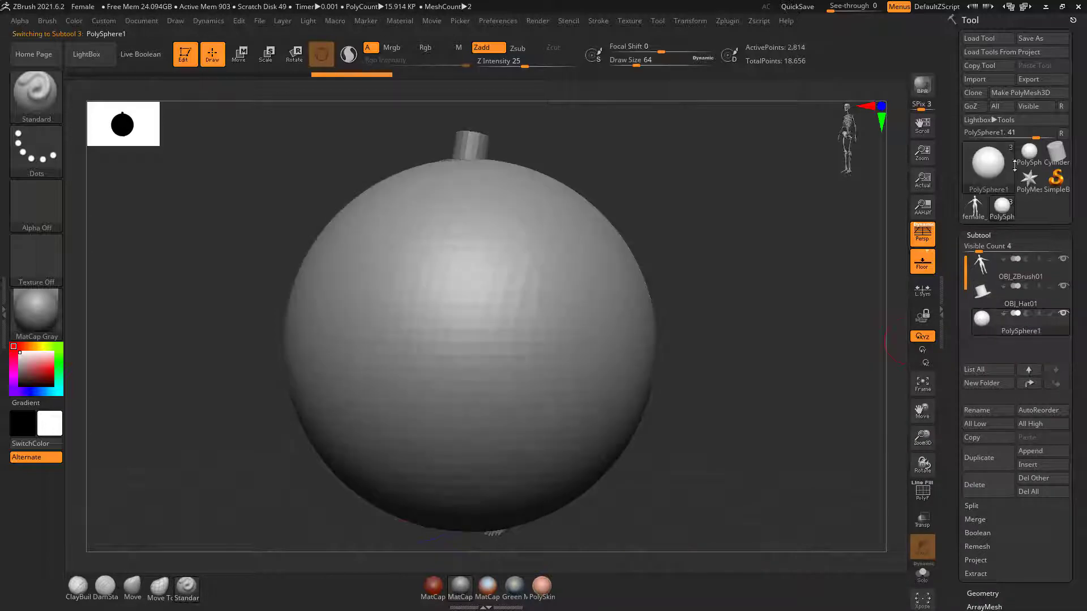
- Replace the PolySphere1 subtool by importing OBJ_Hat02 from the Desktop and compare its scale with the figure
{"action": "left_click", "coordinate": [975, 79]}
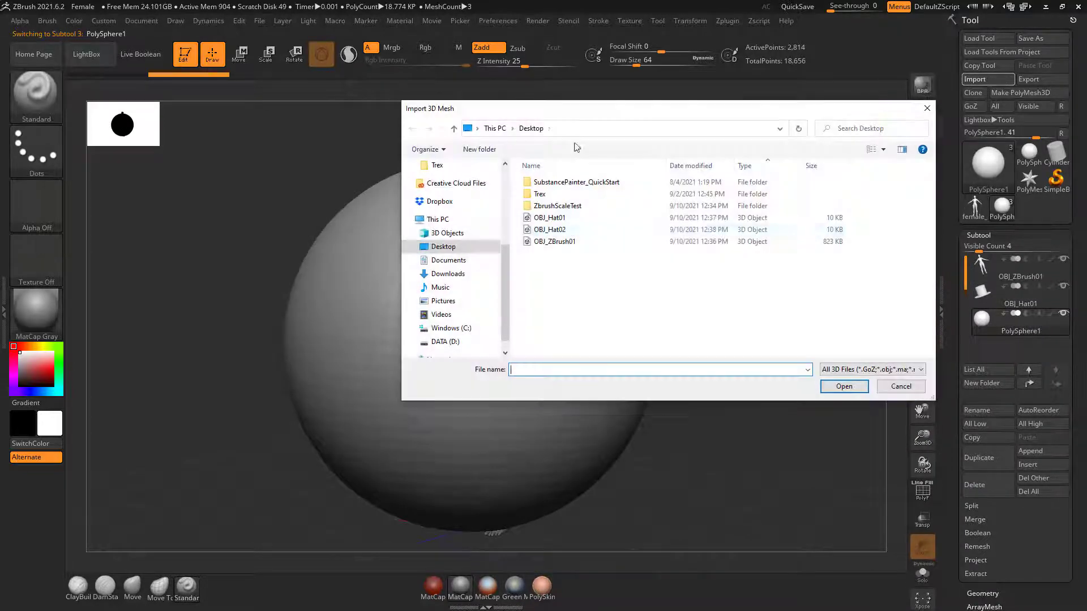
{"action": "left_click", "coordinate": [573, 227]}
{"action": "left_click", "coordinate": [858, 388]}
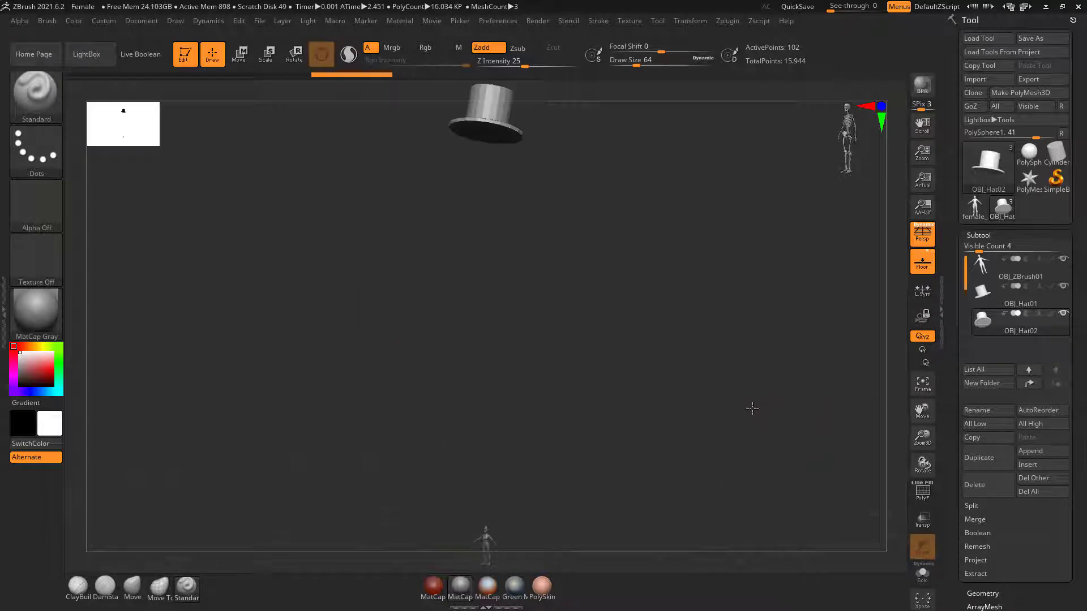
{"action": "left_click_drag", "start_coordinate": [708, 369], "coordinate": [436, 141]}
{"action": "left_click_drag", "start_coordinate": [461, 445], "coordinate": [584, 465]}
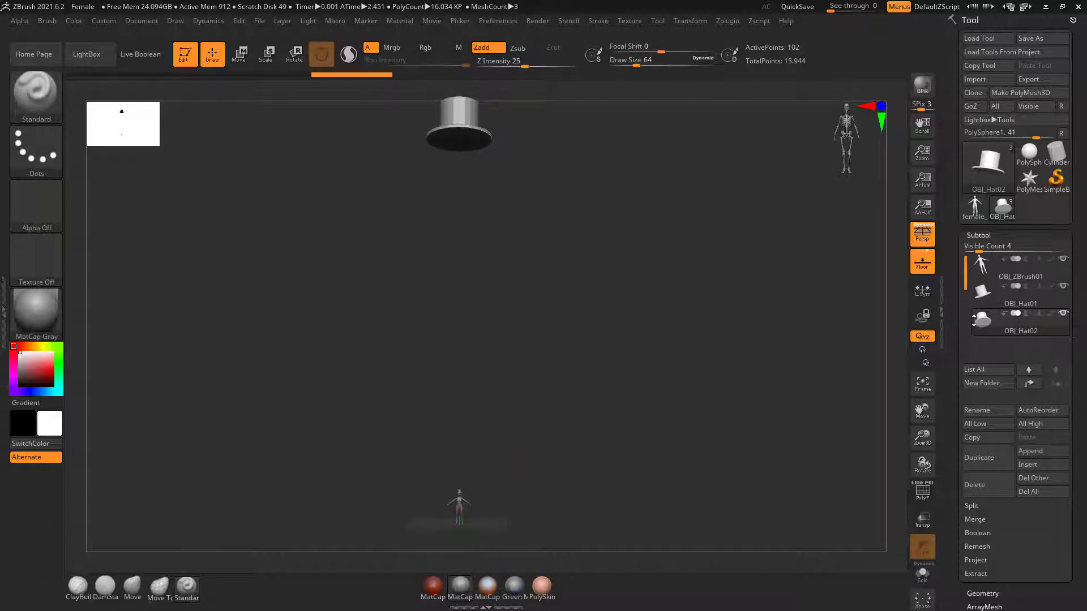
- Delete the oversized OBJ_Hat02 subtool
{"action": "left_click", "coordinate": [988, 486]}
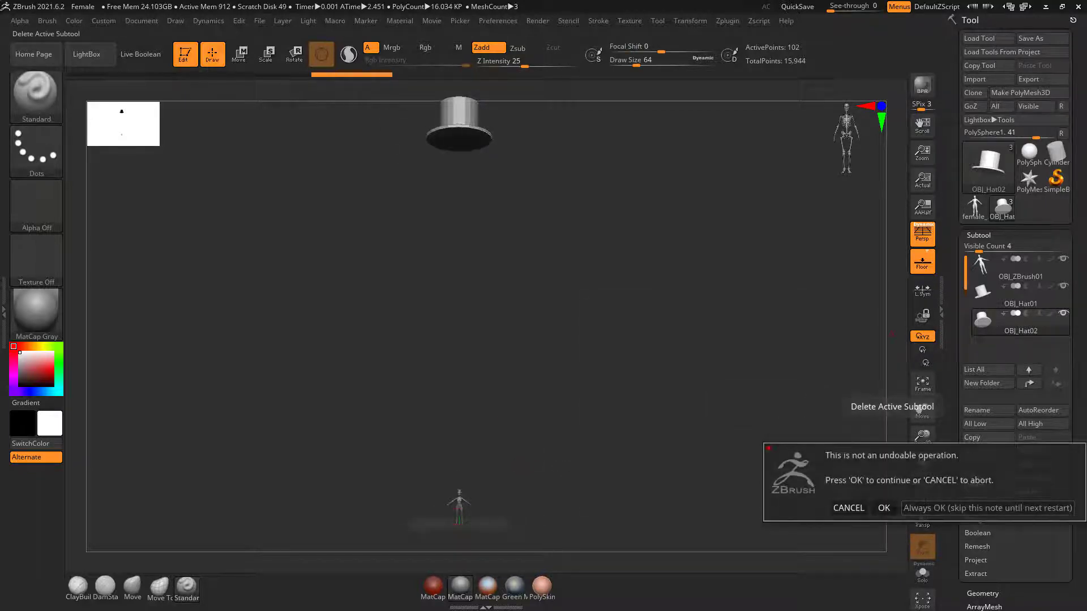
{"action": "left_click", "coordinate": [882, 508]}
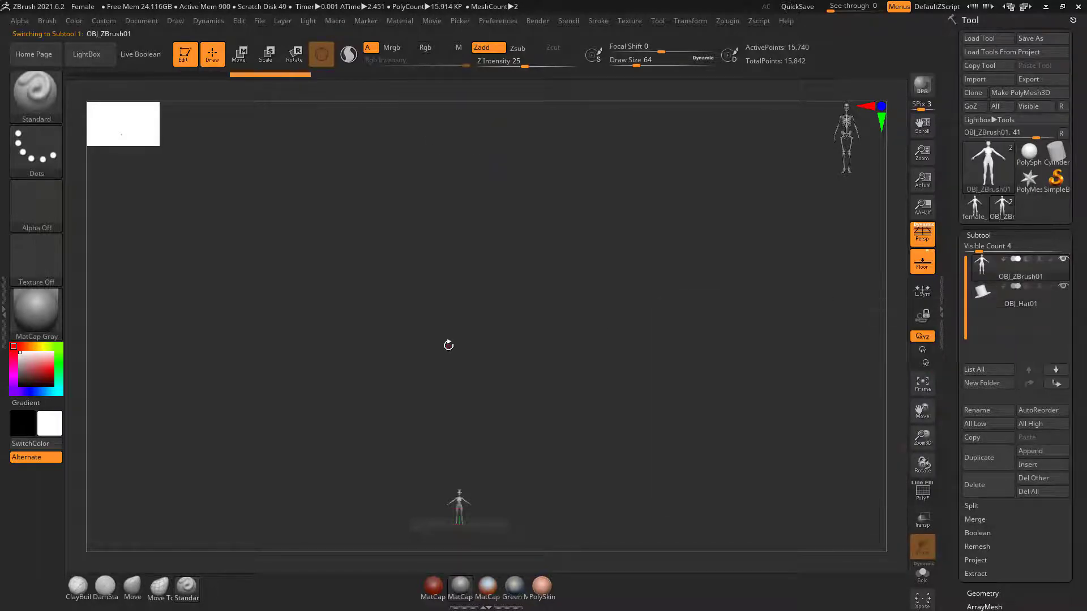
{"action": "left_click_drag", "start_coordinate": [594, 394], "coordinate": [602, 448]}
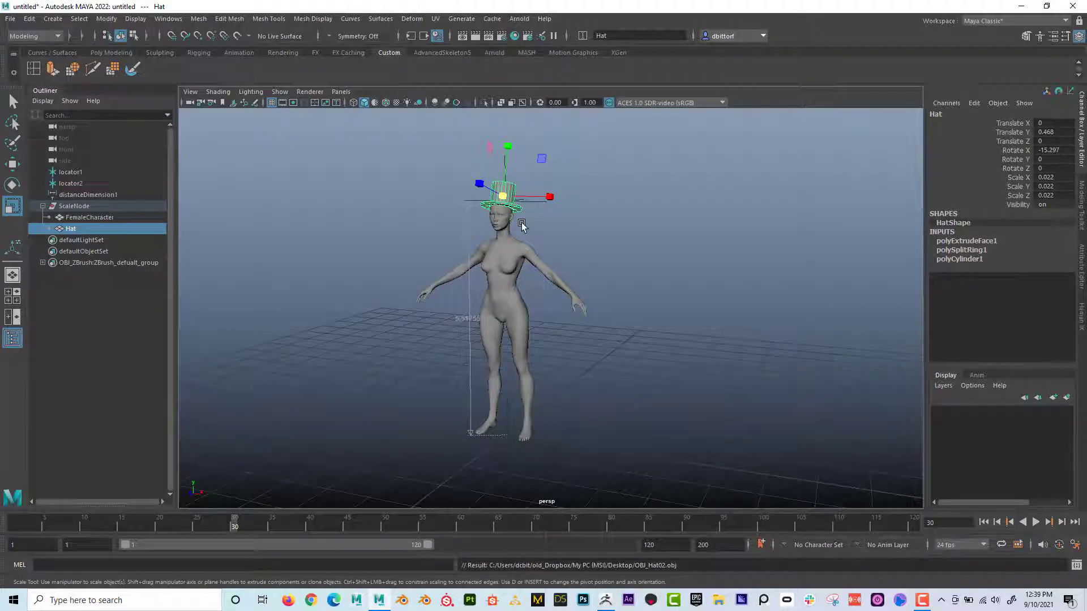
- In Maya, select the ScaleNode group and scrub the timeline to frame 30 to examine the figure and hat at real-world scale
{"action": "right_click_drag", "start_coordinate": [602, 320], "coordinate": [391, 257], "text": "alt"}
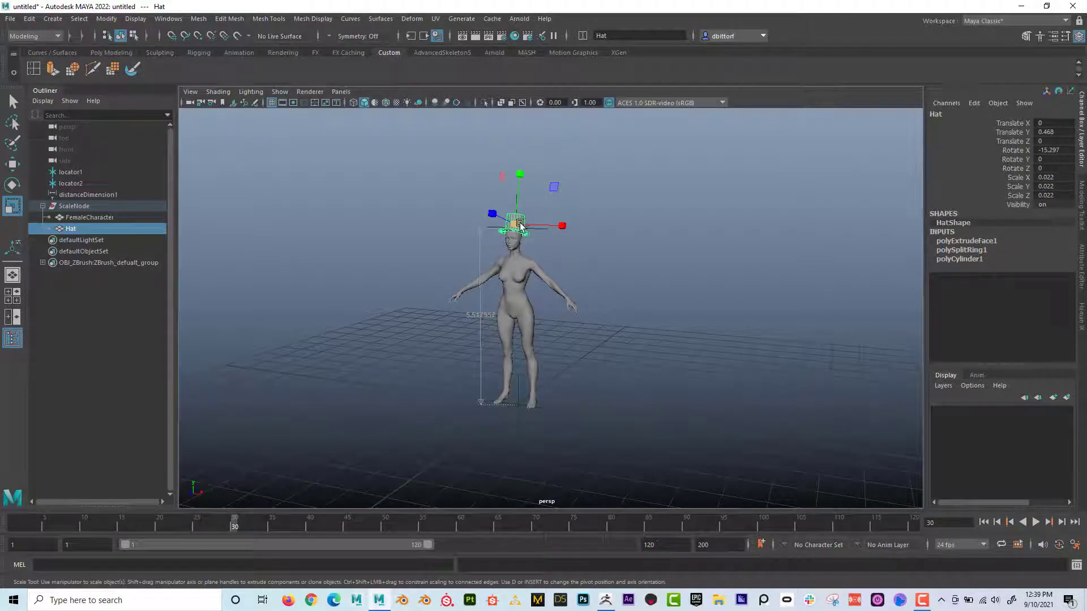
{"action": "right_click_drag", "start_coordinate": [594, 390], "coordinate": [391, 337], "text": "alt"}
{"action": "left_click", "coordinate": [74, 206]}
{"action": "left_click_drag", "start_coordinate": [35, 524], "coordinate": [235, 524]}
{"action": "middle_click_drag", "start_coordinate": [575, 390], "coordinate": [597, 378], "text": "alt"}
{"action": "right_click_drag", "start_coordinate": [597, 379], "coordinate": [866, 415], "text": "alt"}
{"action": "middle_click_drag", "start_coordinate": [586, 316], "coordinate": [586, 334], "text": "alt"}
{"action": "scroll", "coordinate": [586, 334], "scroll_direction": "up", "scroll_amount": 4}
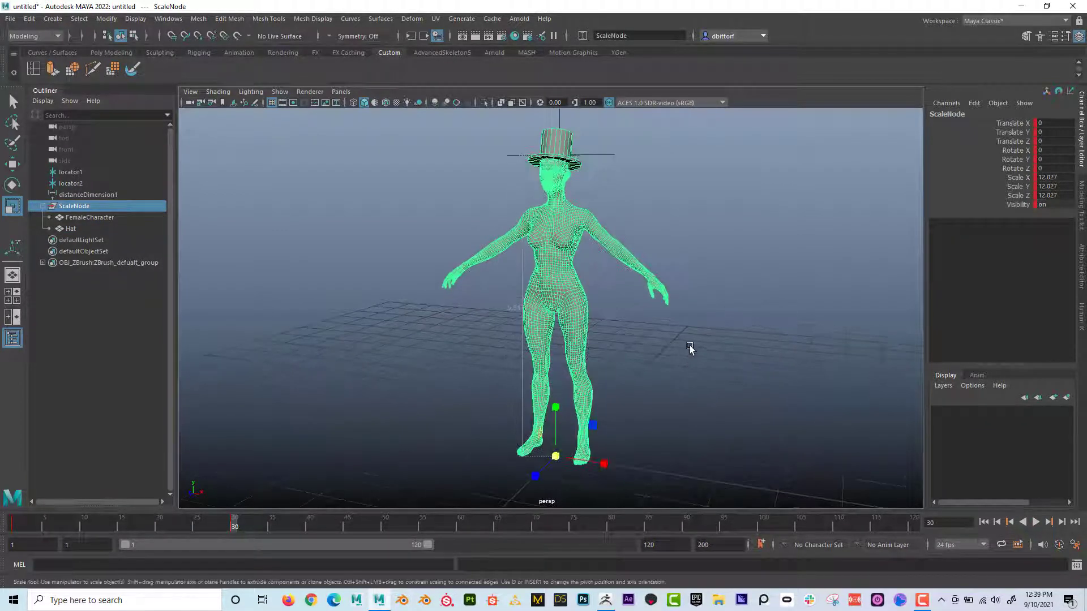
- Play the scale animation from frame 1, then stop at frame 30 and clear the selection to view the figure and hat
{"action": "left_click_drag", "start_coordinate": [235, 527], "coordinate": [14, 526]}
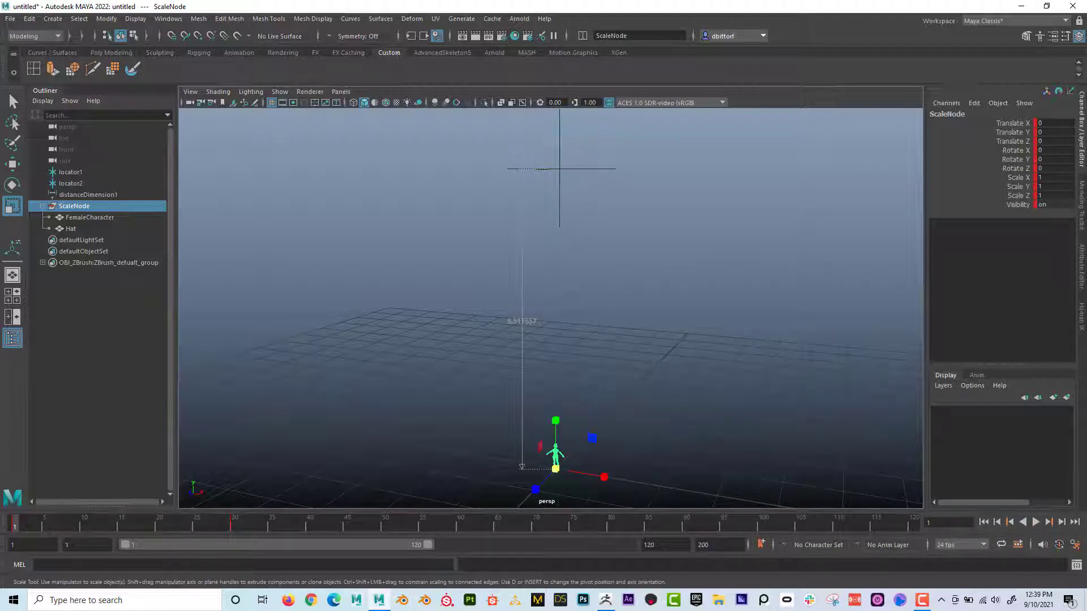
{"action": "key", "text": "alt+v"}
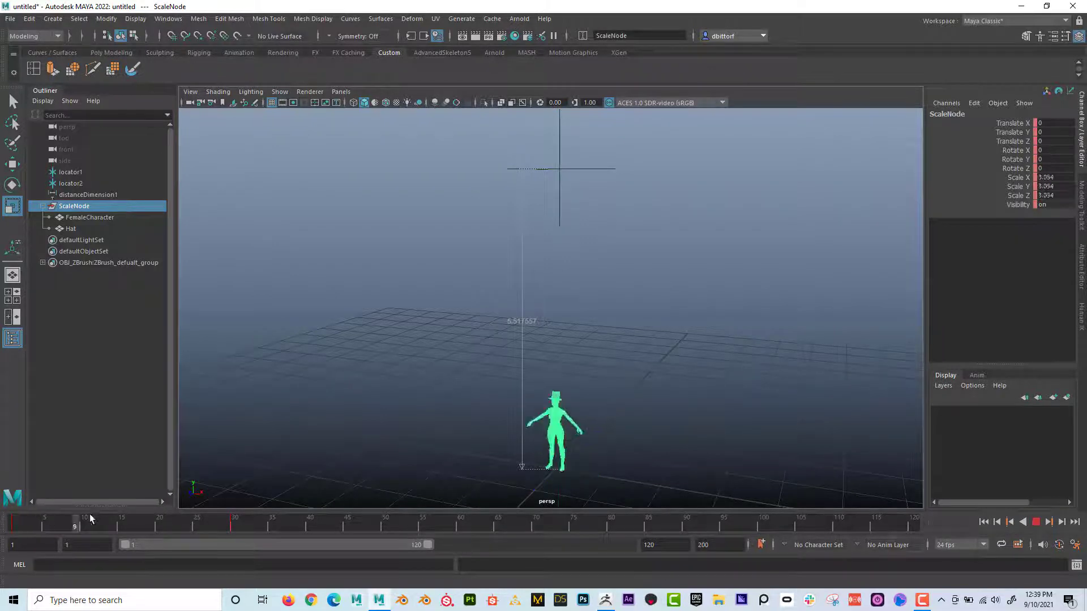
{"action": "left_click", "coordinate": [231, 514]}
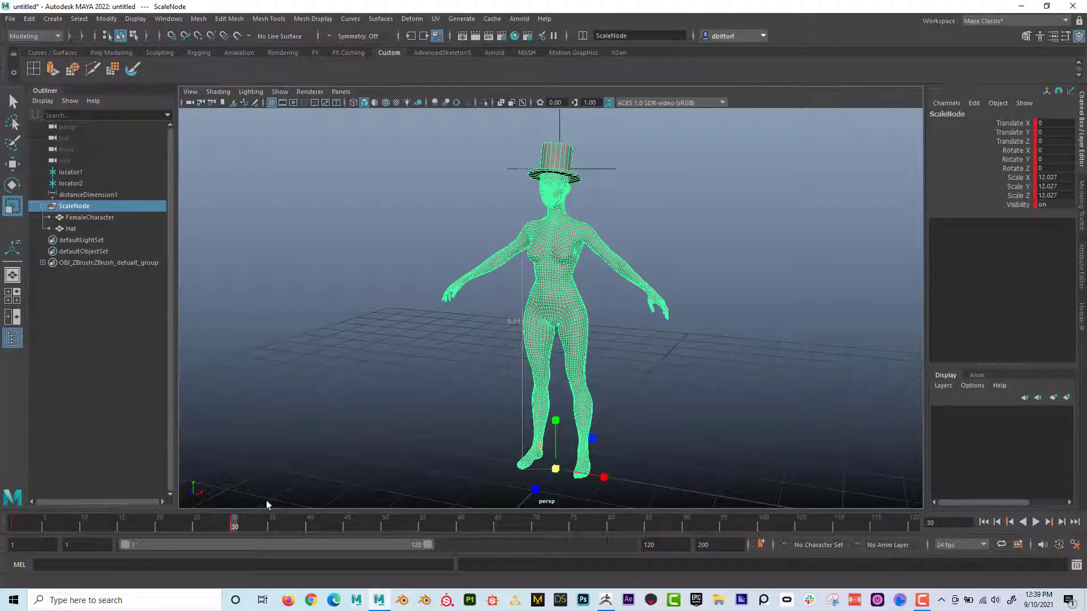
{"action": "middle_click_drag", "start_coordinate": [783, 347], "coordinate": [633, 351], "text": "alt"}
{"action": "left_click", "coordinate": [633, 351]}
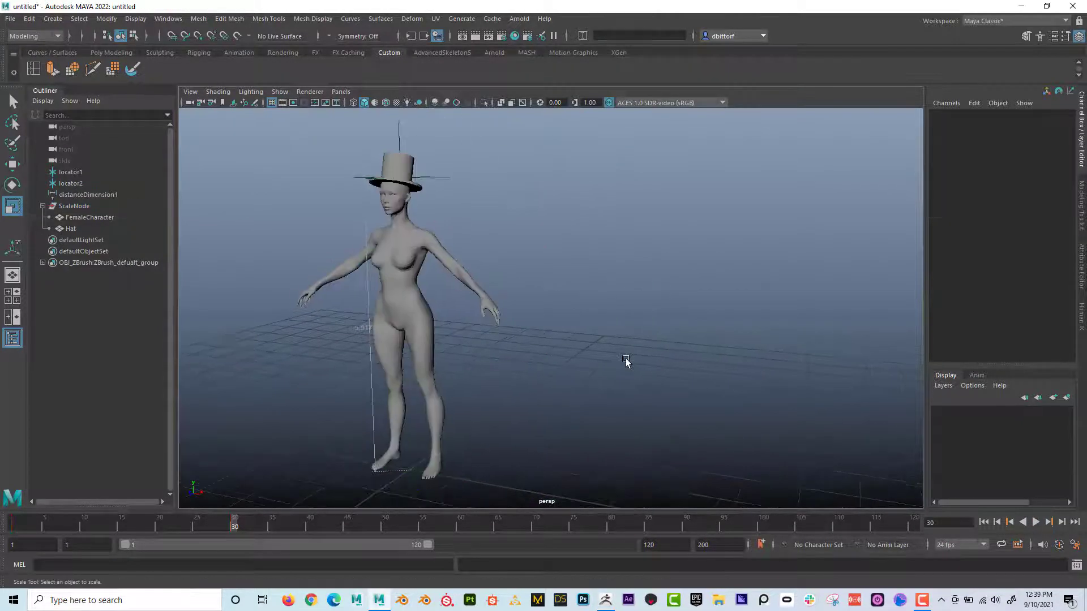
{"action": "mouse_move", "coordinate": [625, 360]}
{"action": "left_mouse_down", "text": "alt"}
{"action": "mouse_move", "coordinate": [604, 357]}
{"action": "mouse_move", "coordinate": [634, 368]}
{"action": "left_mouse_up", "text": "alt"}
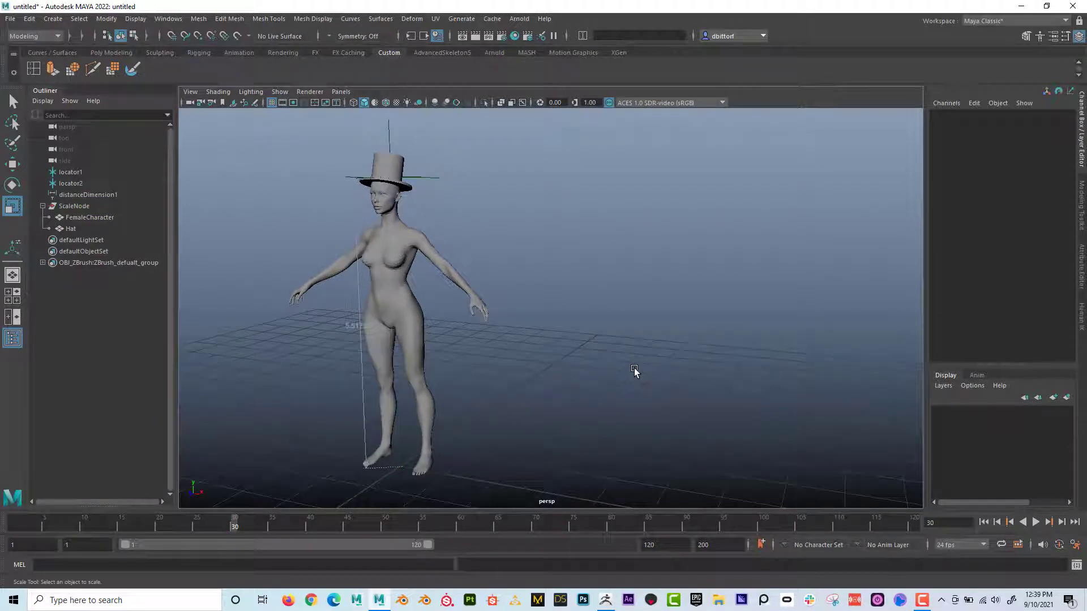